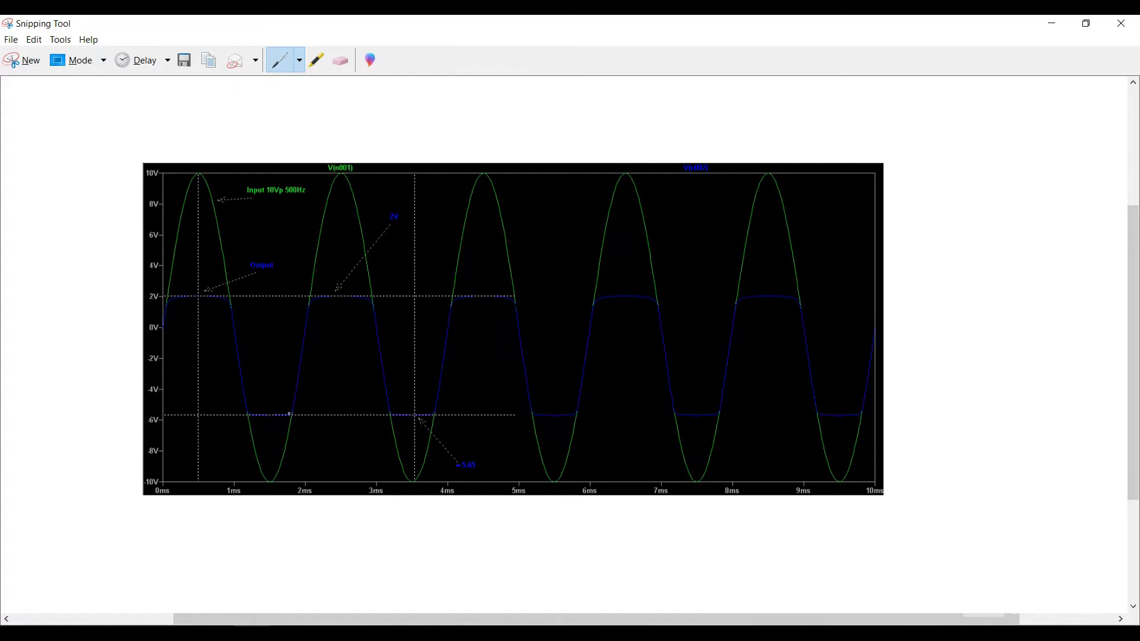
Step: Switch to LTspice and create a new blank schematic
{"action": "left_click", "coordinate": [255, 633]}
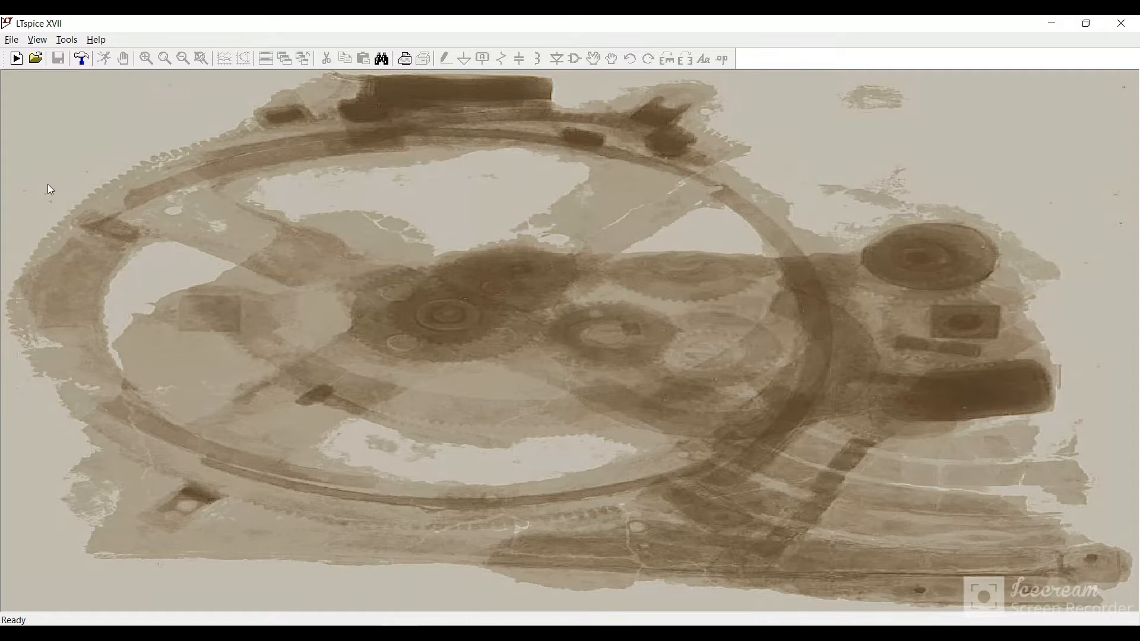
{"action": "left_click", "coordinate": [12, 40]}
{"action": "left_click", "coordinate": [19, 58]}
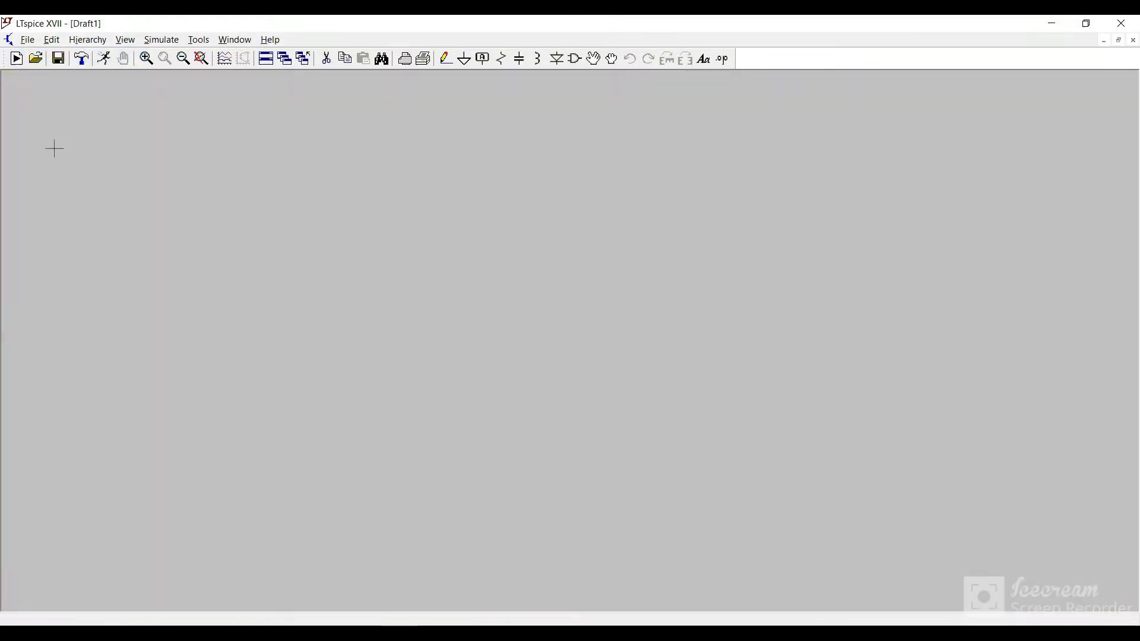
Step: Search the component symbols for a sine voltage source, trying the names vsine and sine
{"action": "left_click", "coordinate": [576, 59]}
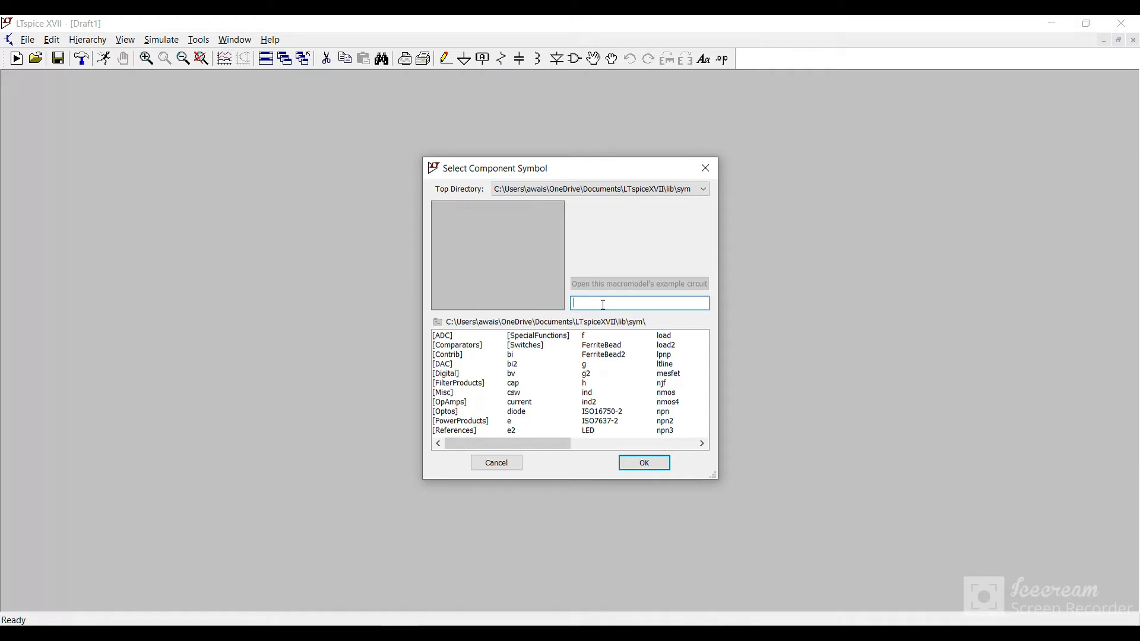
{"action": "type", "text": "s"}
{"action": "key", "text": "BackSpace"}
{"action": "type", "text": "vsine"}
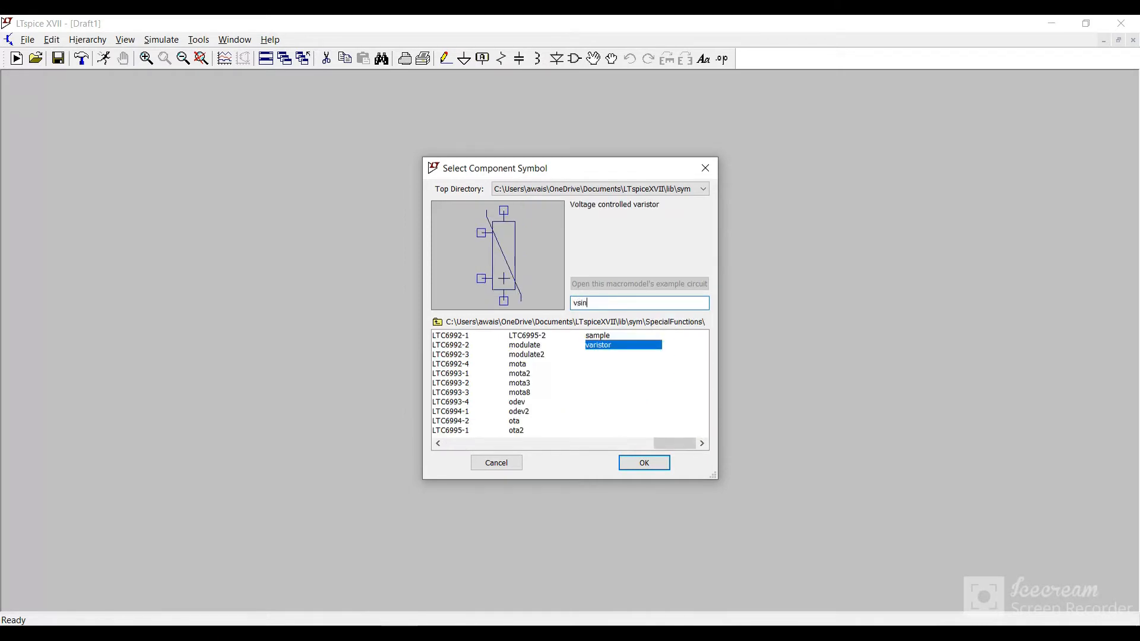
{"action": "key", "text": "BackSpace"}
{"action": "key", "text": "BackSpace"}
{"action": "key", "text": "BackSpace"}
{"action": "key", "text": "BackSpace"}
{"action": "key", "text": "BackSpace"}
{"action": "type", "text": "sine"}
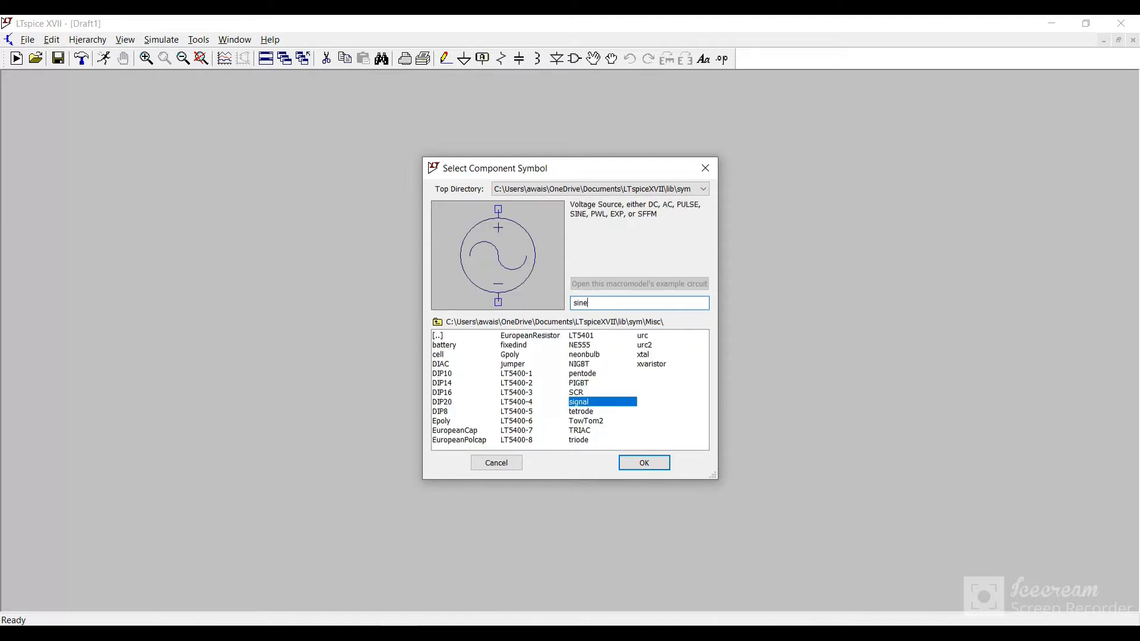
Step: Try searching the component symbols for the generic voltage source
{"action": "key", "text": "BackSpace"}
{"action": "key", "text": "BackSpace"}
{"action": "key", "text": "BackSpace"}
{"action": "key", "text": "BackSpace"}
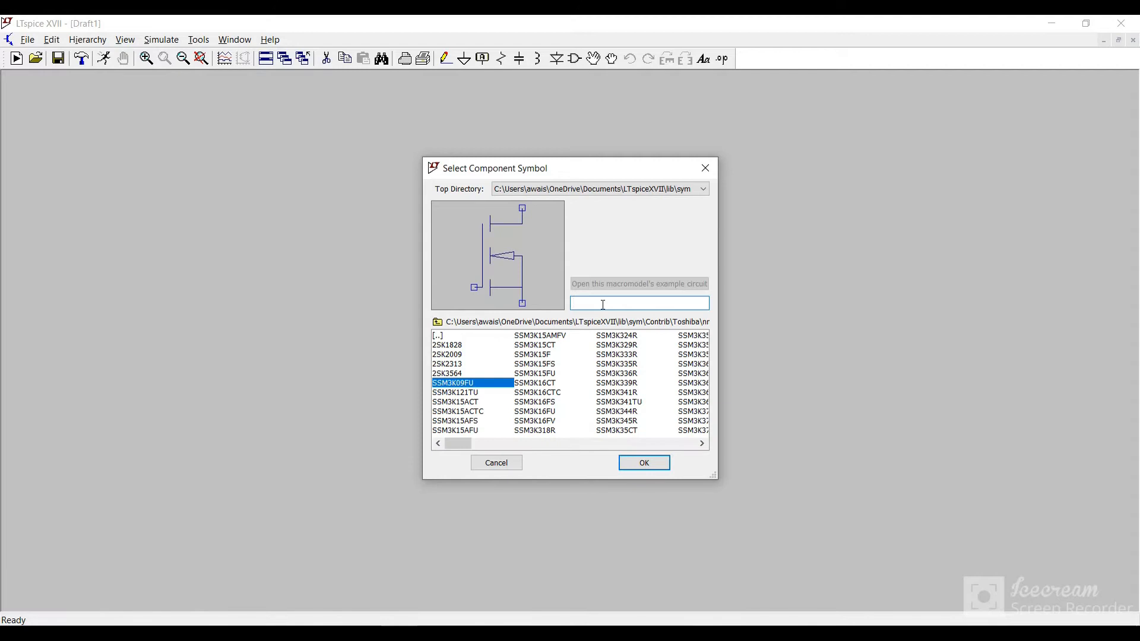
{"action": "type", "text": "volt"}
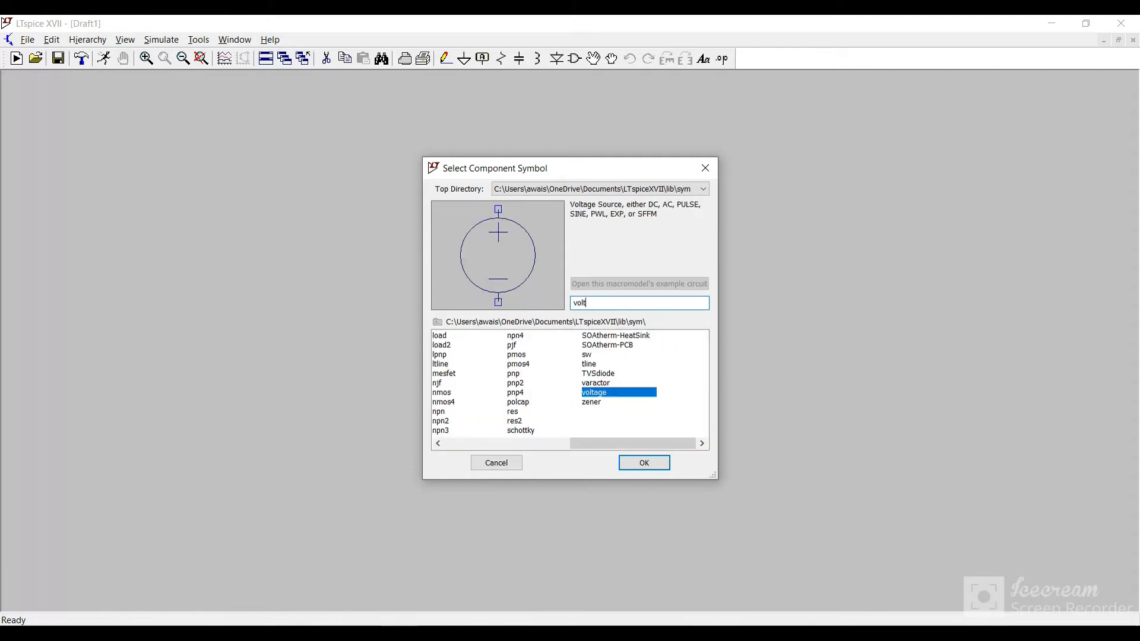
Step: Find the signal source symbol with the search term sine and place one source on the schematic
{"action": "double_click", "coordinate": [626, 304]}
{"action": "type", "text": "sine"}
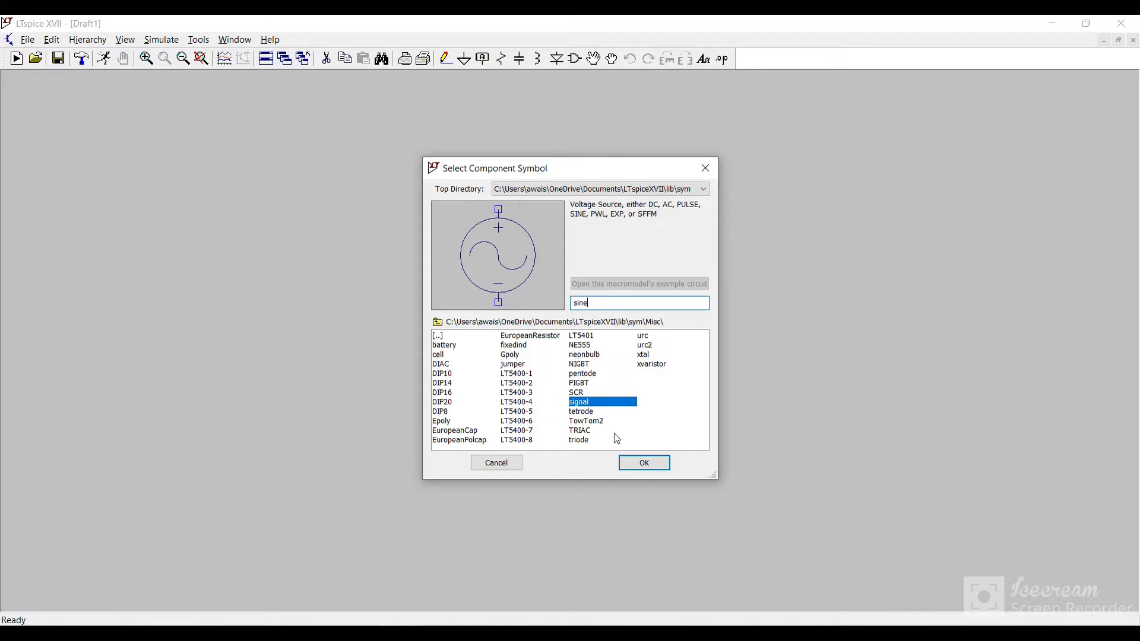
{"action": "left_click", "coordinate": [645, 463]}
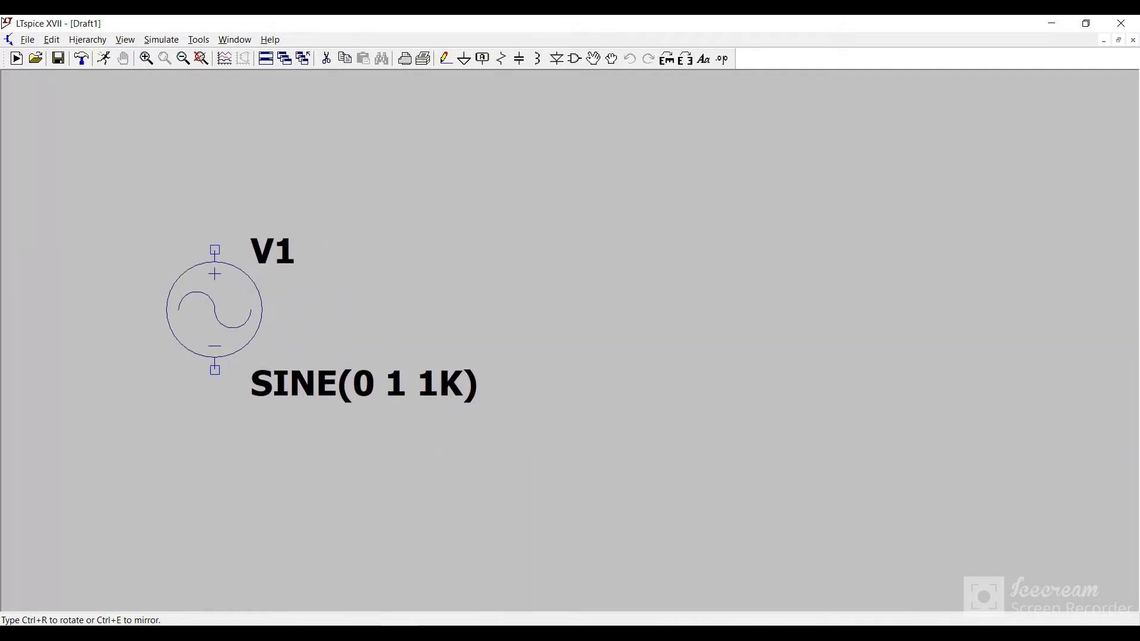
{"action": "left_click", "coordinate": [215, 310]}
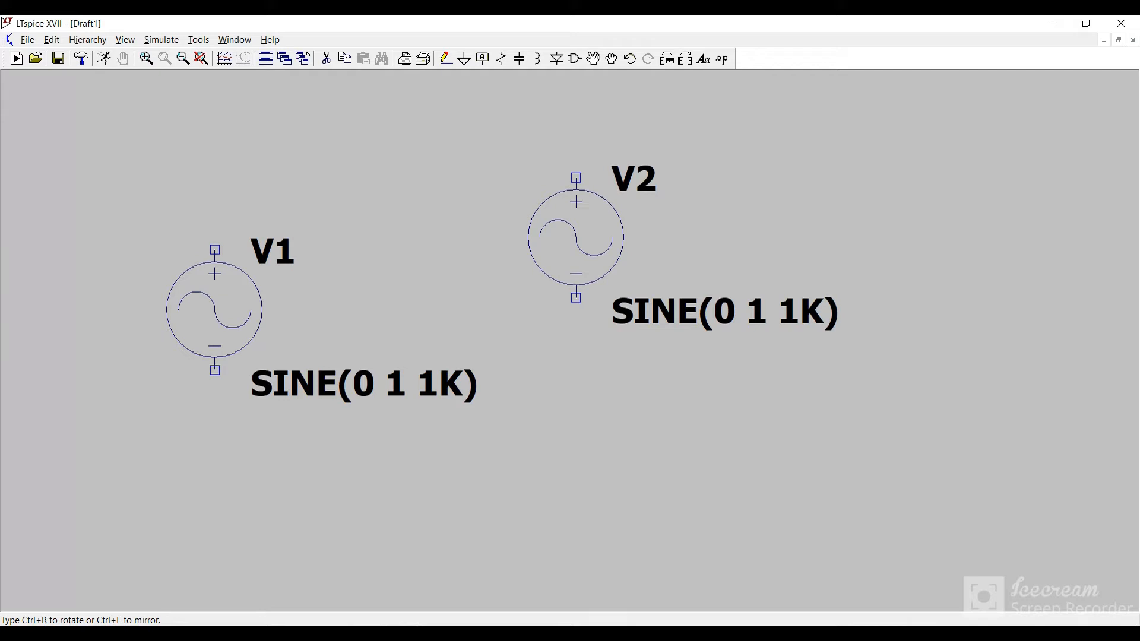
{"action": "key", "text": "Escape"}
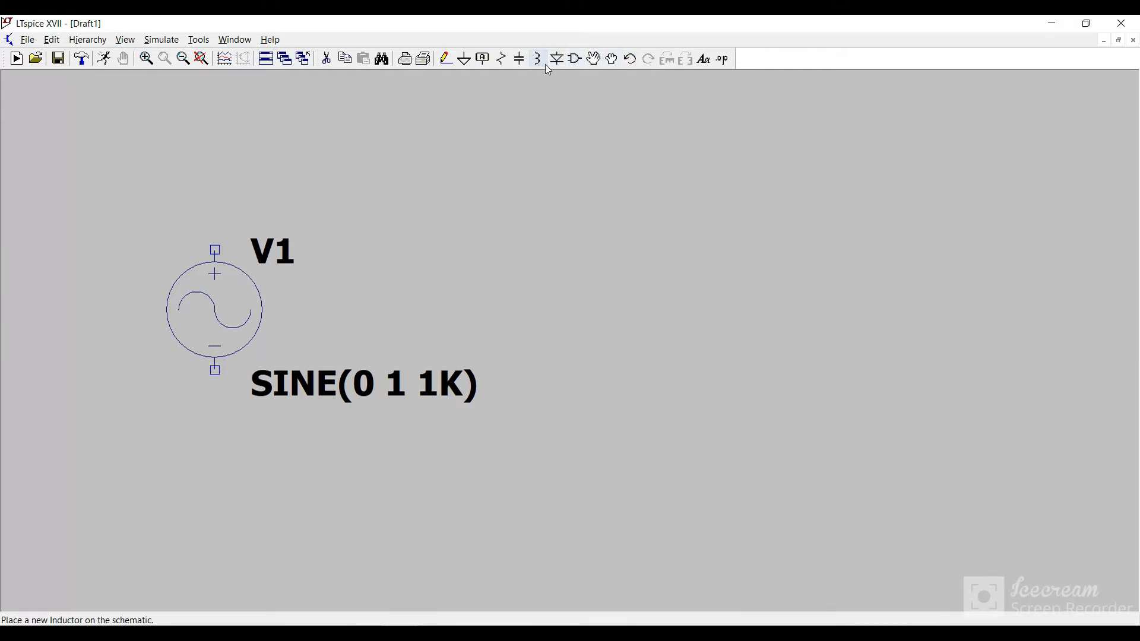
Step: Place one resistor, rotated to horizontal, above and to the right of the sine source
{"action": "left_click", "coordinate": [502, 63]}
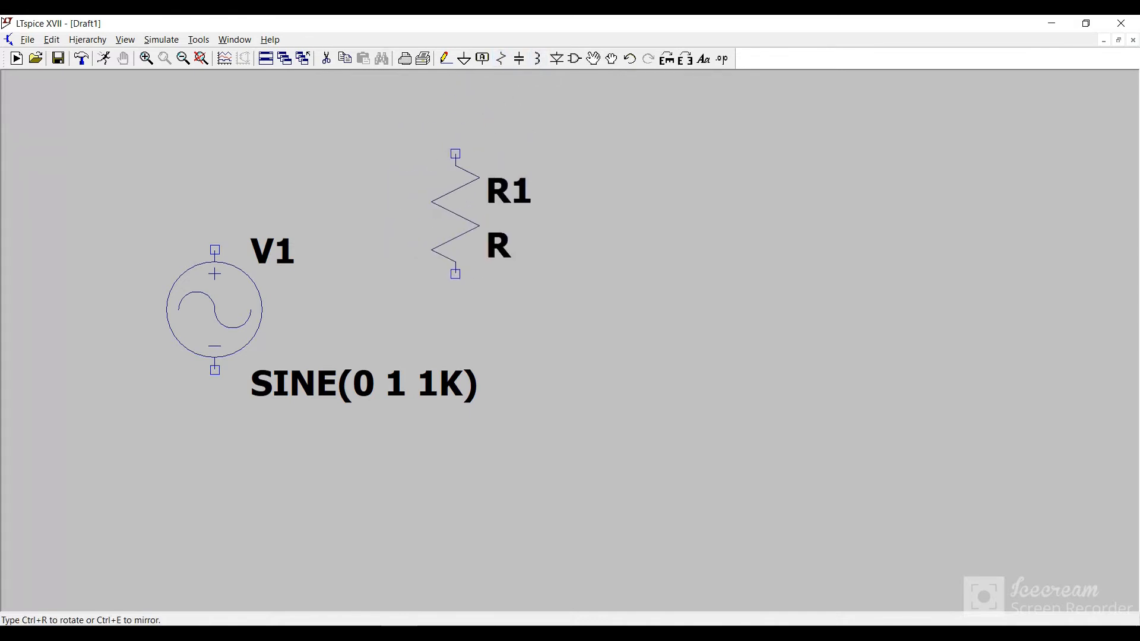
{"action": "key", "text": "ctrl+r"}
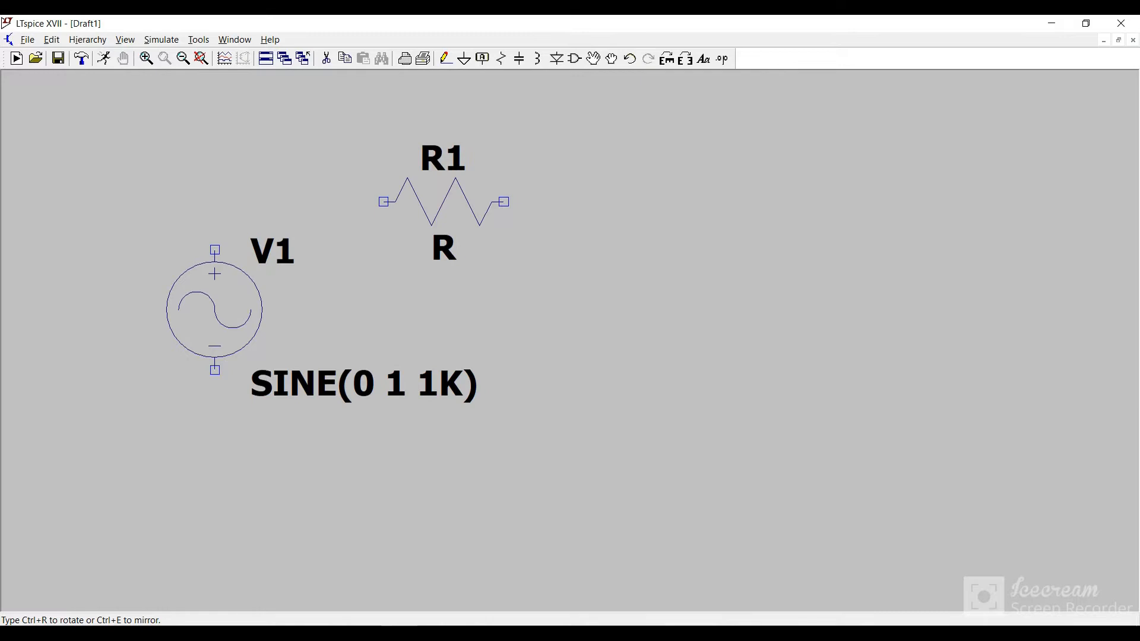
{"action": "left_click", "coordinate": [576, 154]}
{"action": "key", "text": "Escape"}
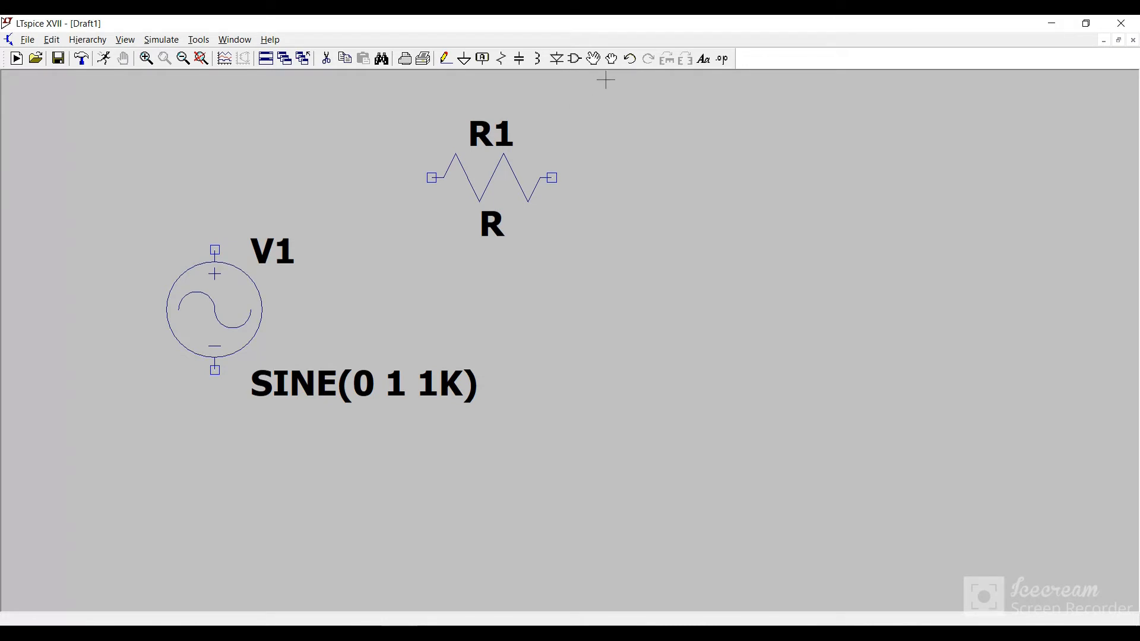
Step: Place one downward-pointing diode below and to the right of the resistor
{"action": "scroll", "coordinate": [556, 143], "scroll_direction": "up", "scroll_amount": 1}
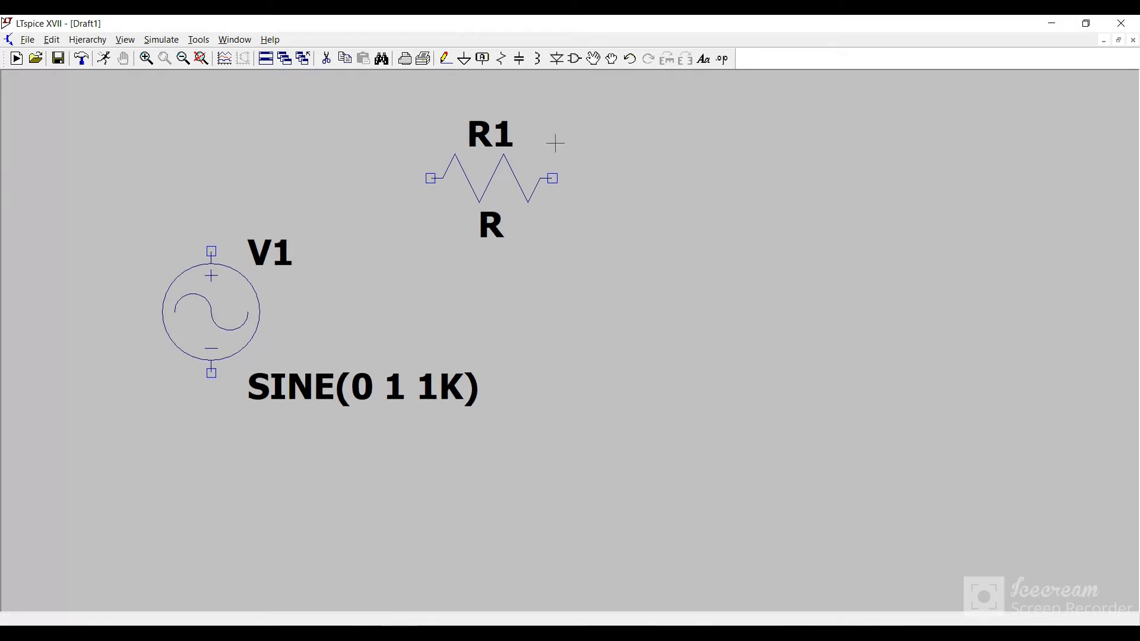
{"action": "scroll", "coordinate": [555, 143], "scroll_direction": "up", "scroll_amount": 1}
{"action": "scroll", "coordinate": [555, 144], "scroll_direction": "down", "scroll_amount": 2}
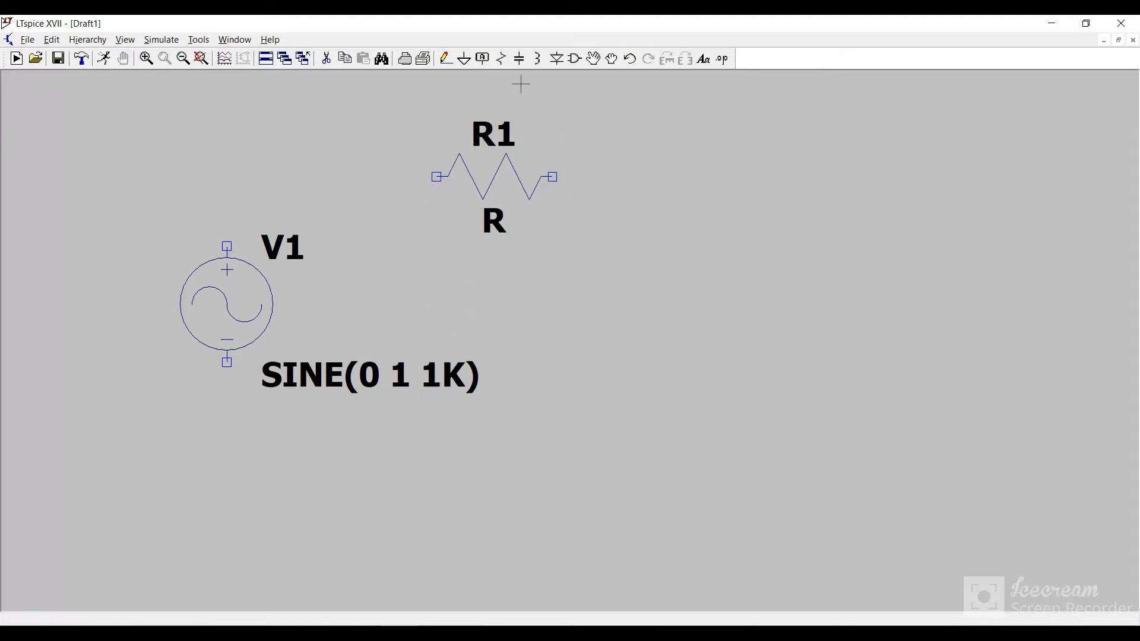
{"action": "left_click", "coordinate": [559, 59]}
{"action": "left_click", "coordinate": [623, 291]}
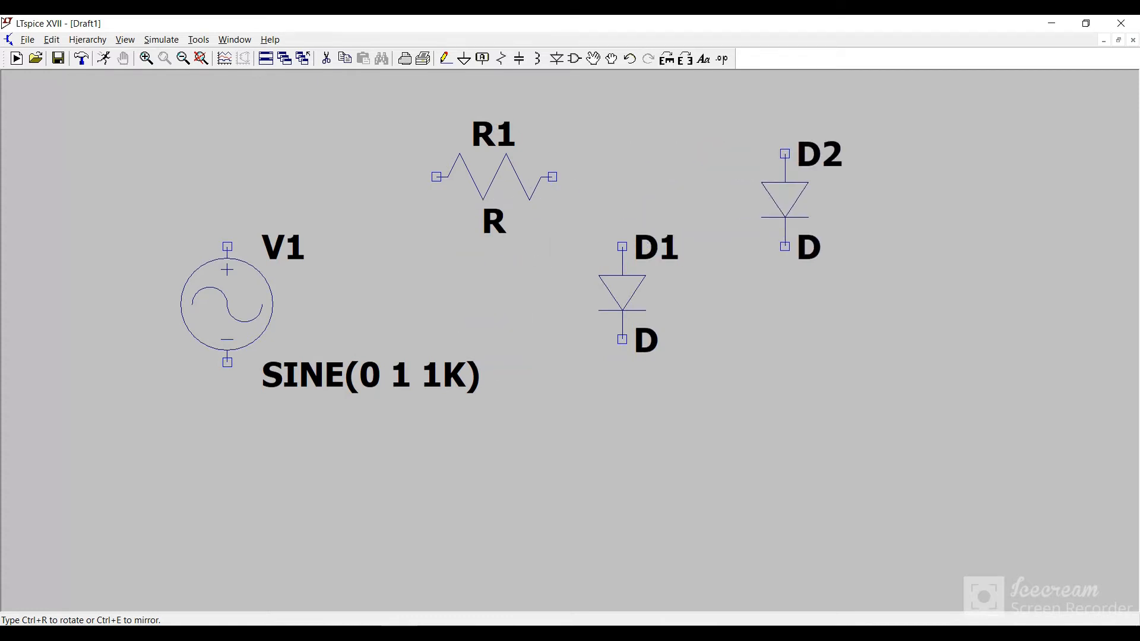
{"action": "key", "text": "Escape"}
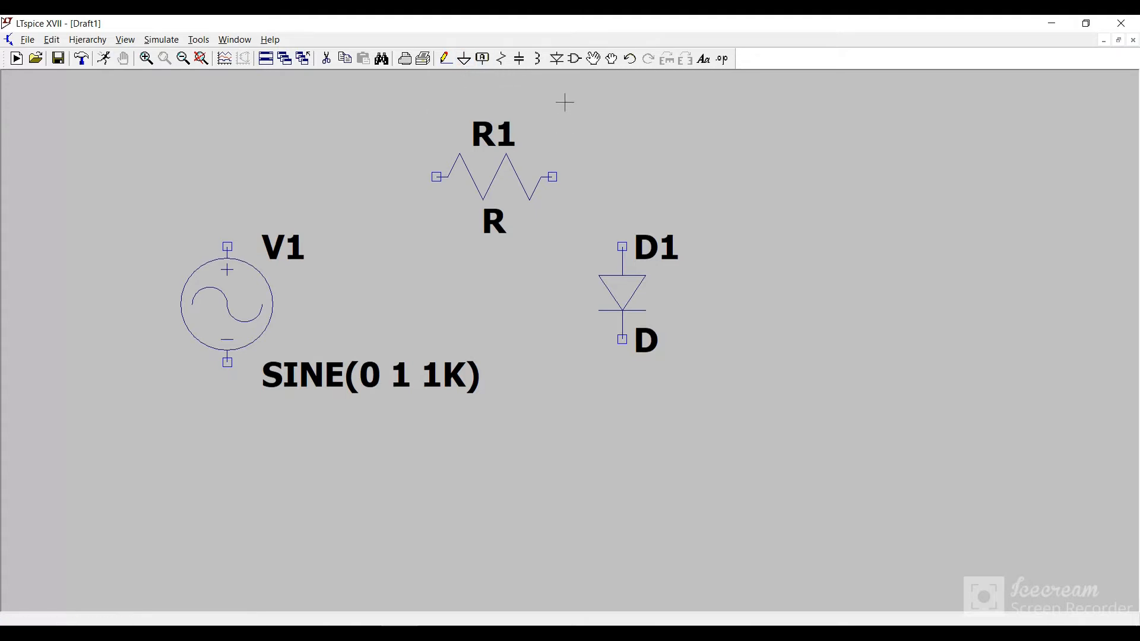
Step: Place a battery directly below the diode, with its positive terminal facing up
{"action": "left_click", "coordinate": [575, 58]}
{"action": "type", "text": "batter"}
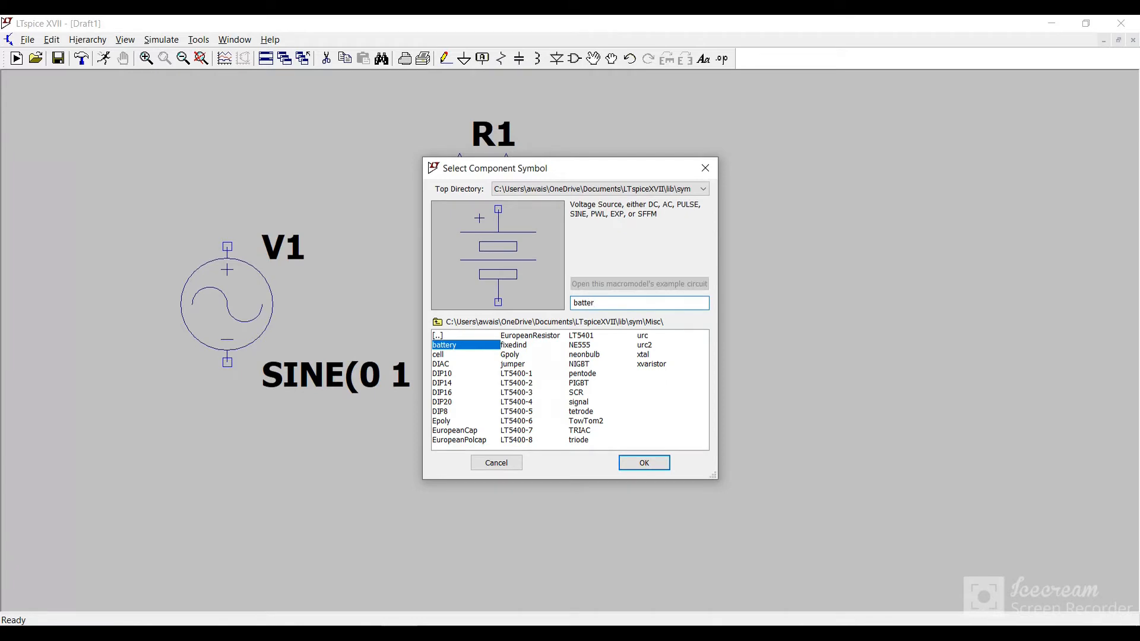
{"action": "left_click", "coordinate": [644, 463]}
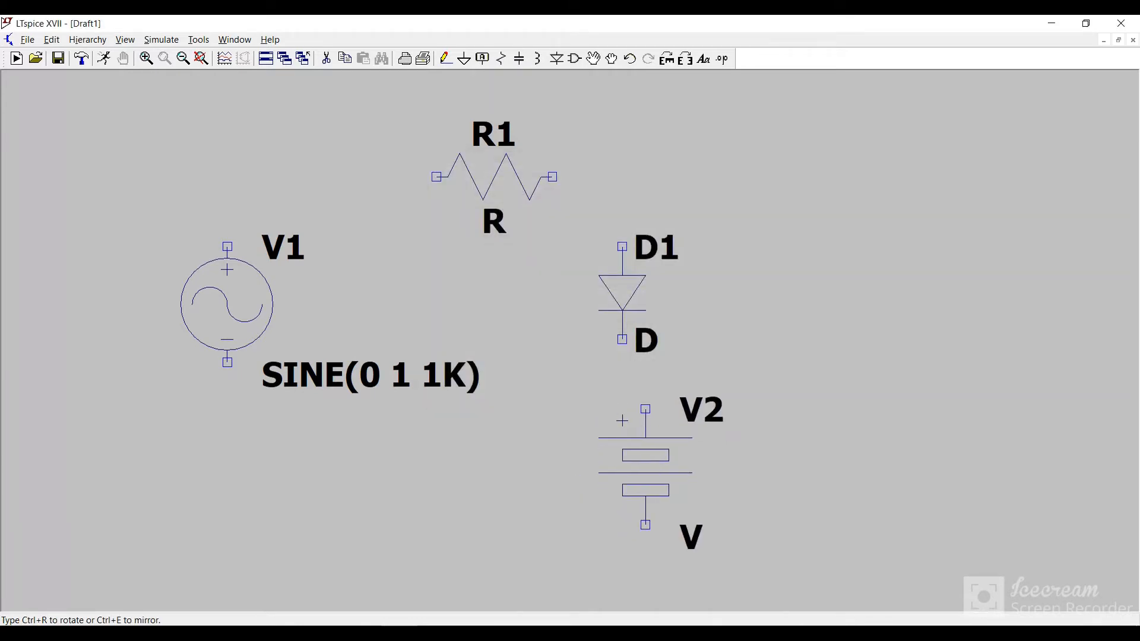
{"action": "left_click", "coordinate": [622, 410]}
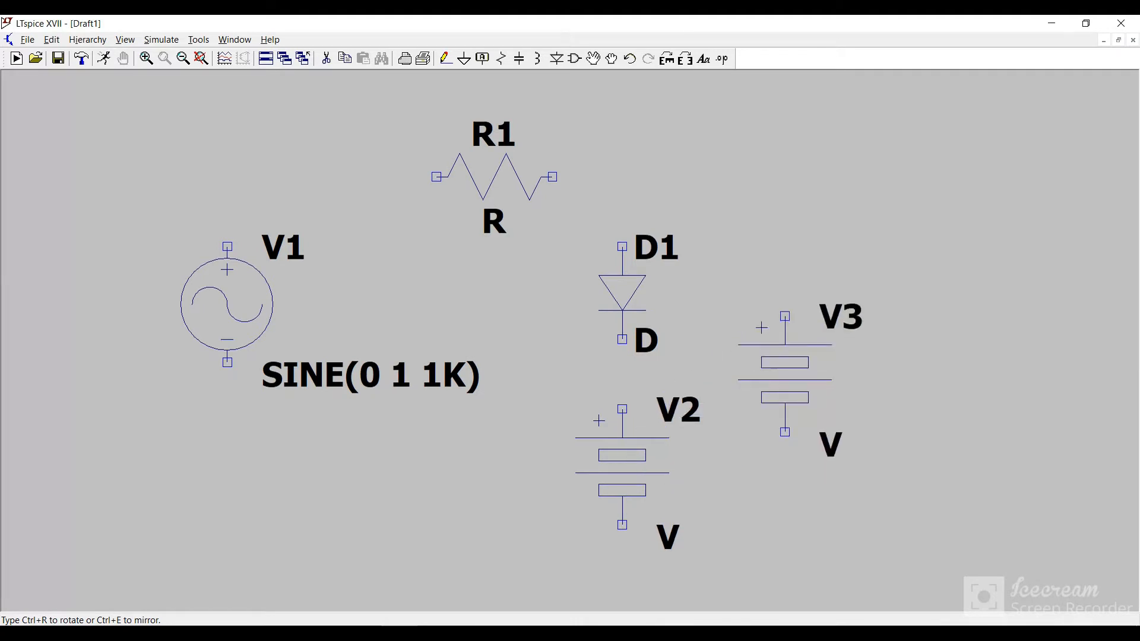
{"action": "key", "text": "Escape"}
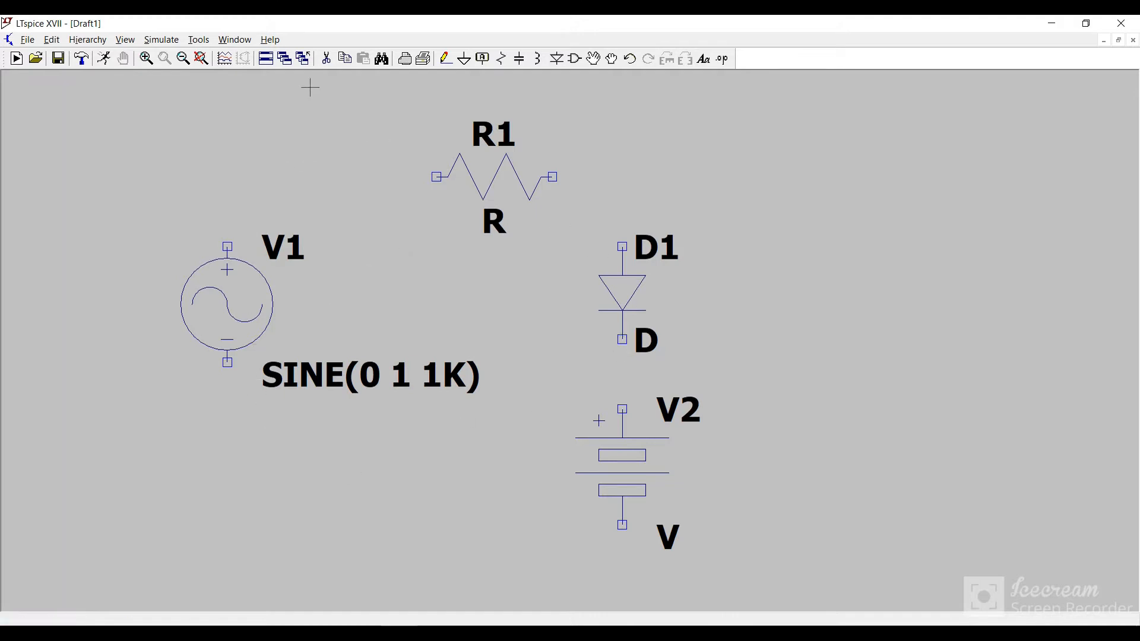
Step: Wire the sine source's positive terminal to resistor R1, and R1's other end to the anode of diode D1
{"action": "left_click", "coordinate": [447, 59]}
{"action": "left_click", "coordinate": [227, 247]}
{"action": "left_click", "coordinate": [228, 177]}
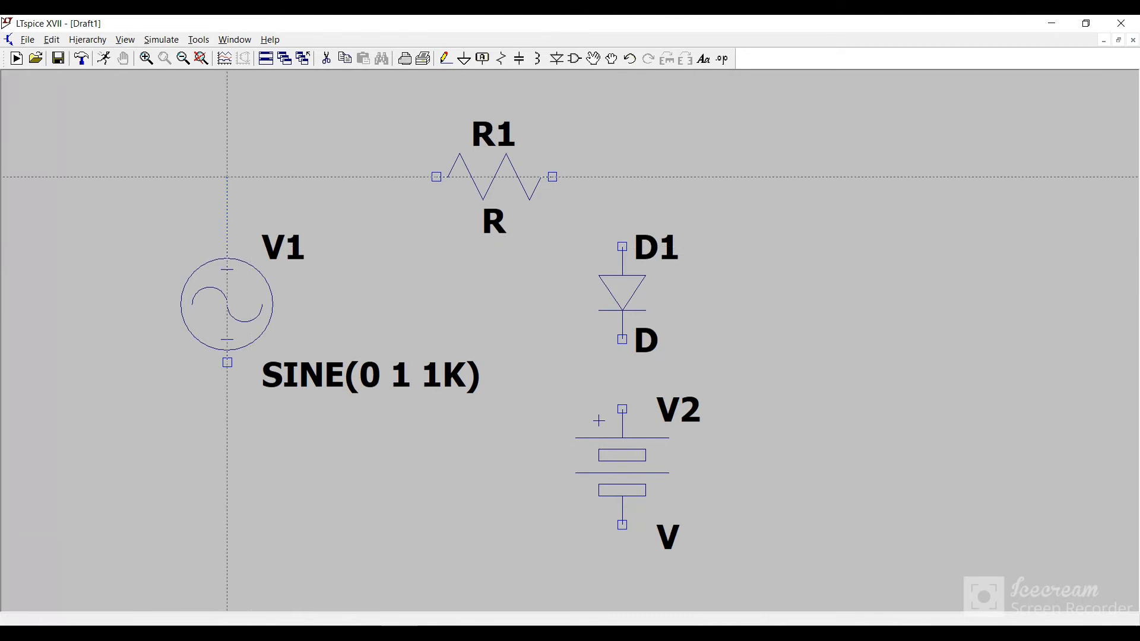
{"action": "left_click", "coordinate": [436, 177]}
{"action": "right_click", "coordinate": [438, 169]}
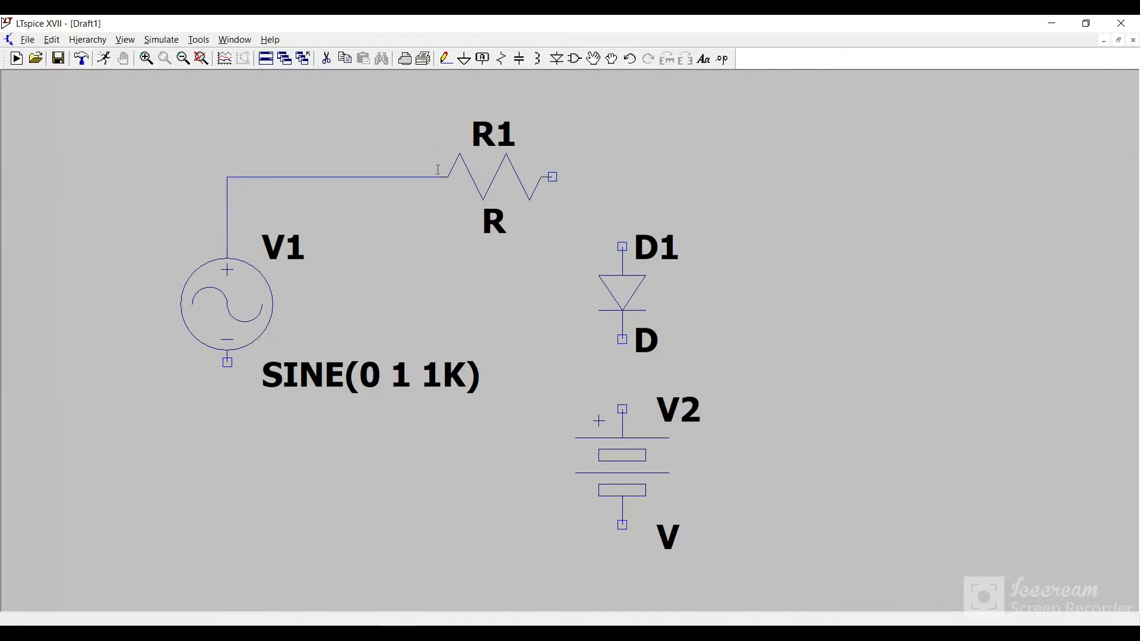
{"action": "left_click", "coordinate": [552, 177]}
{"action": "left_click", "coordinate": [622, 177]}
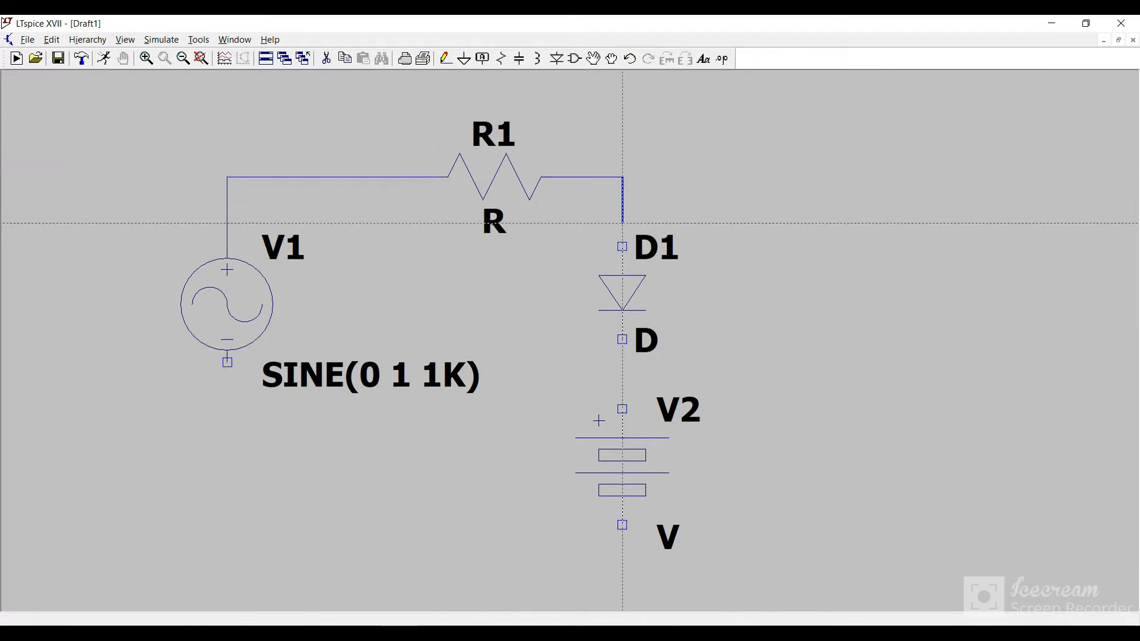
{"action": "left_click", "coordinate": [623, 247]}
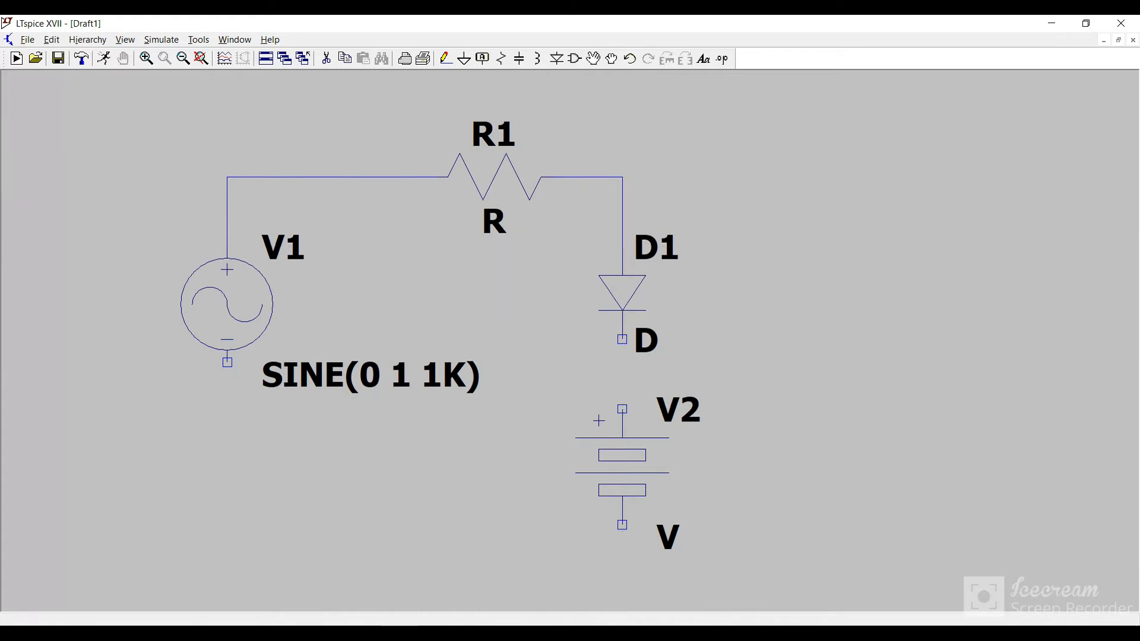
Step: Wire the sine source's negative terminal to the battery's negative terminal, and the diode's cathode to the battery's positive terminal
{"action": "left_click", "coordinate": [228, 362]}
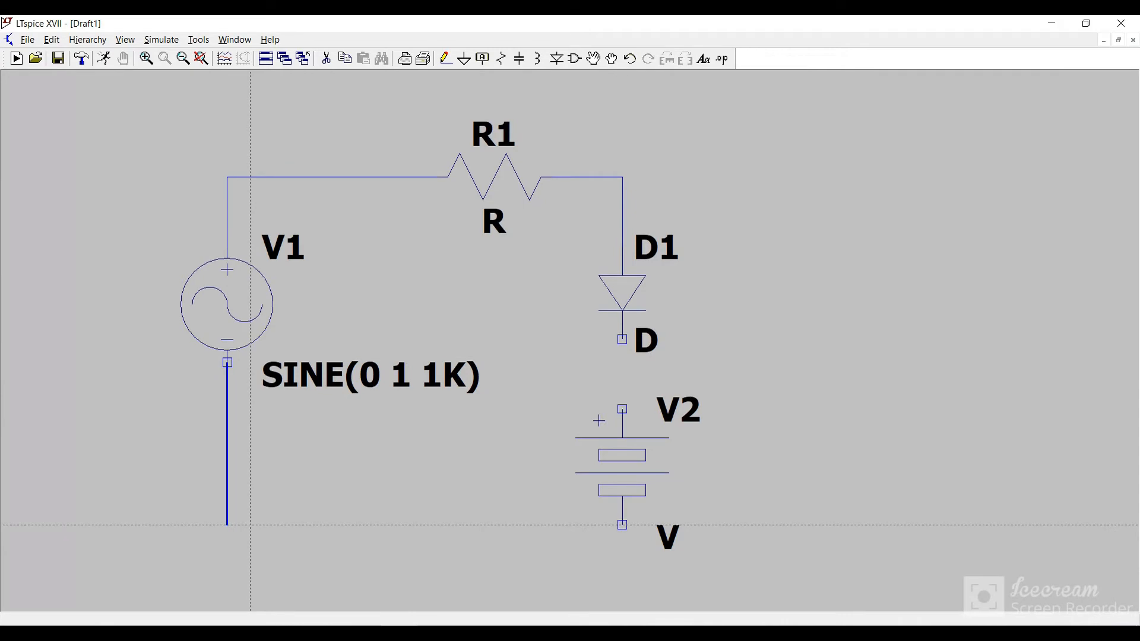
{"action": "left_click", "coordinate": [250, 525]}
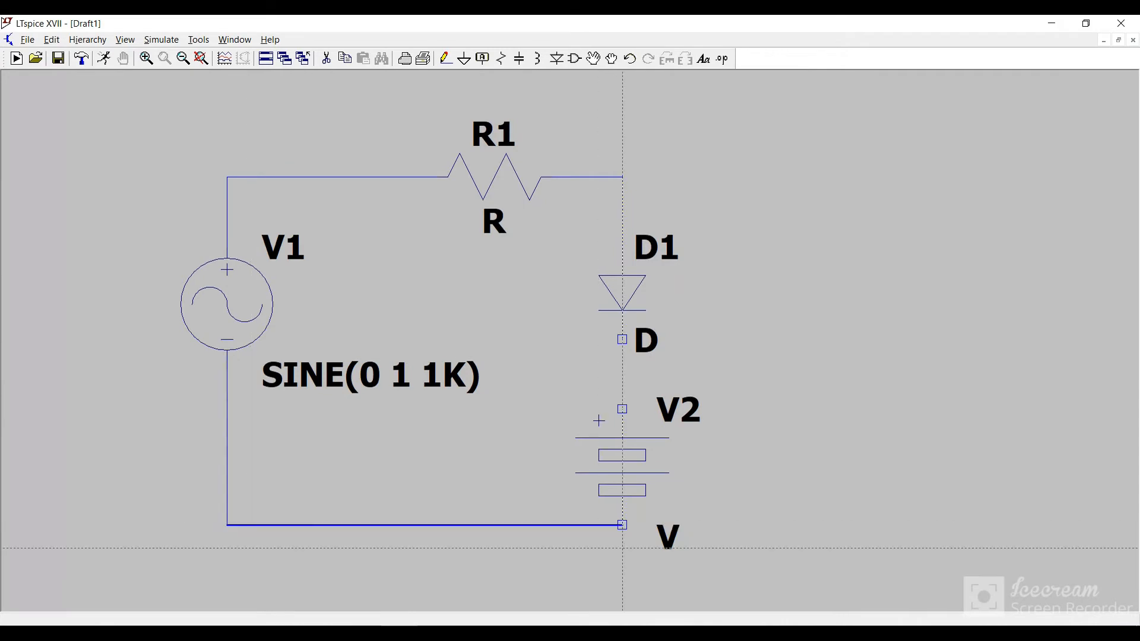
{"action": "left_click", "coordinate": [622, 525]}
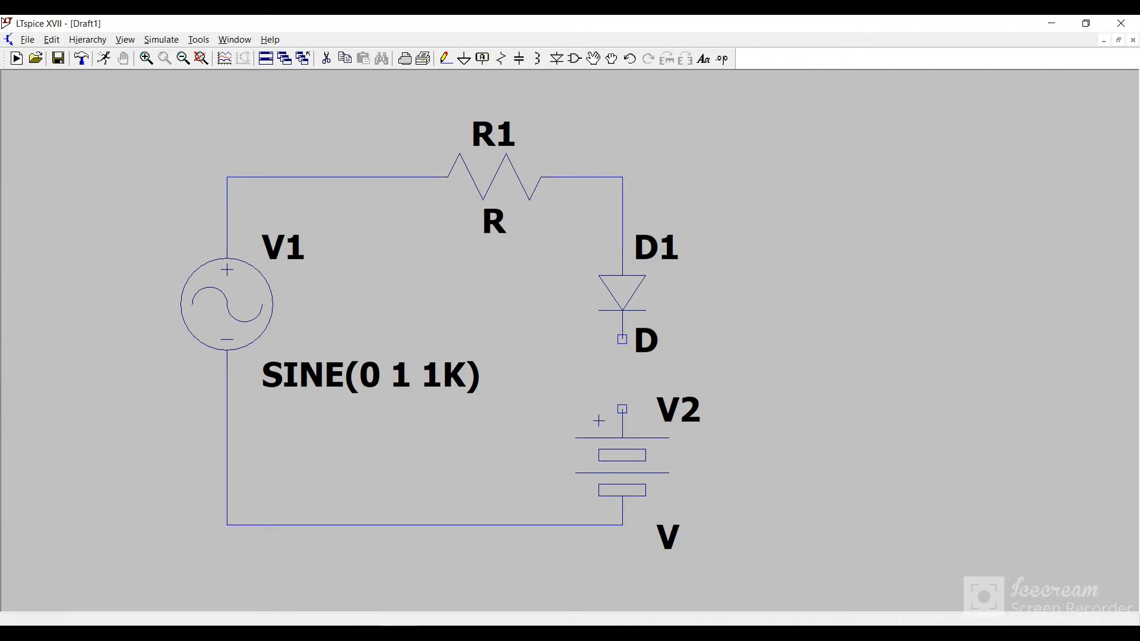
{"action": "left_click", "coordinate": [623, 339]}
{"action": "left_click", "coordinate": [622, 409]}
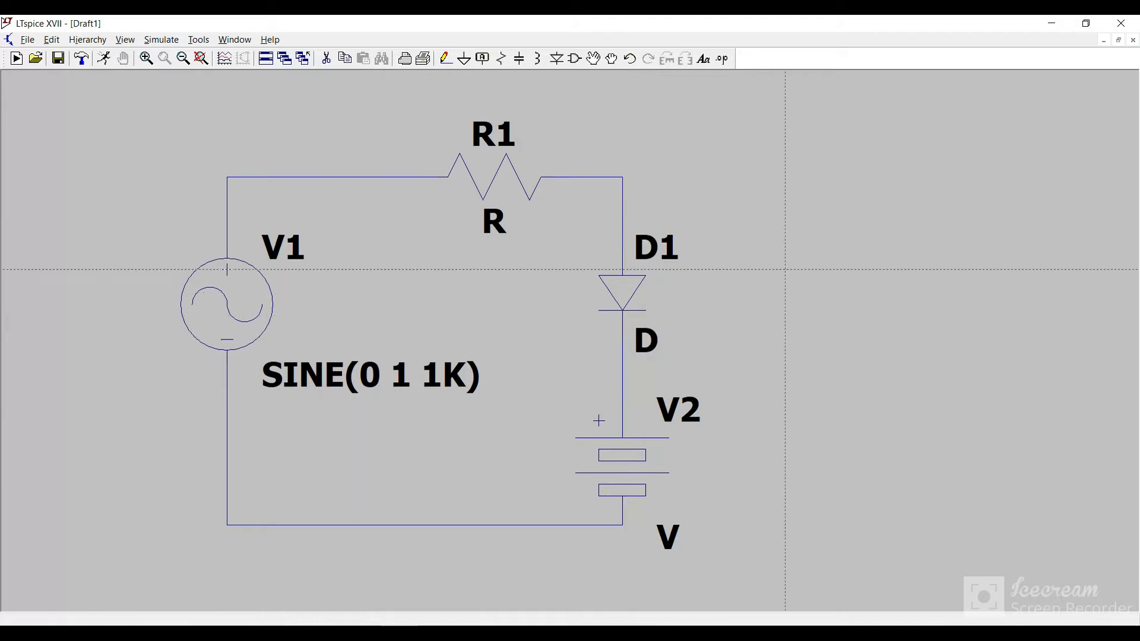
{"action": "key", "text": "Escape"}
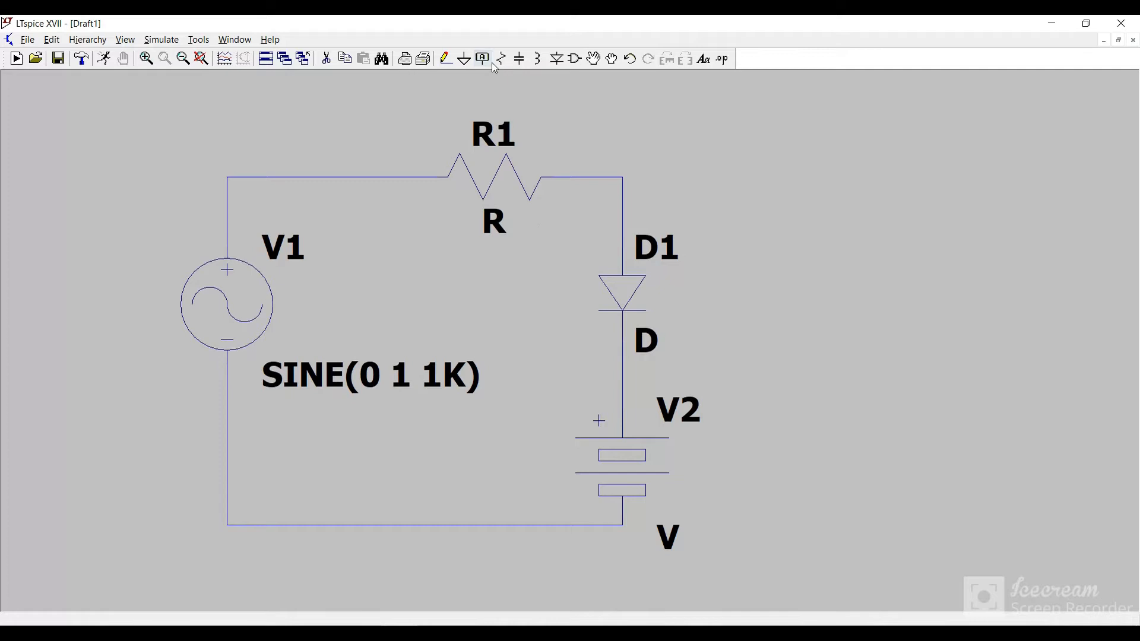
Step: Place a ground on the lower-left corner of the circuit loop, below the sine source
{"action": "left_click", "coordinate": [464, 59]}
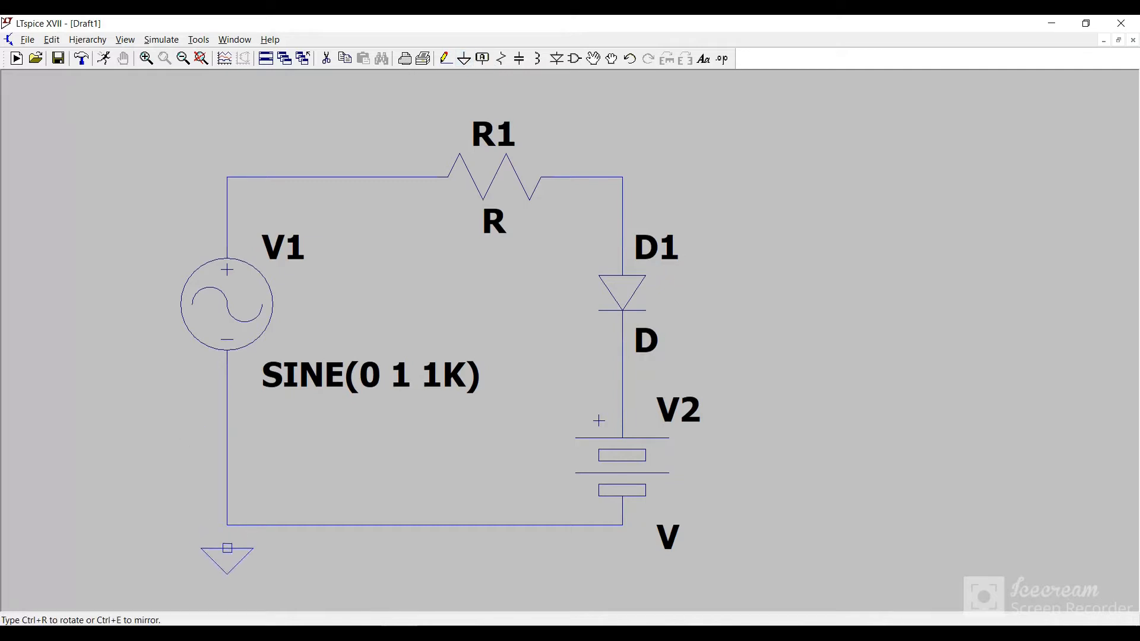
{"action": "left_click", "coordinate": [228, 526]}
{"action": "key", "text": "Escape"}
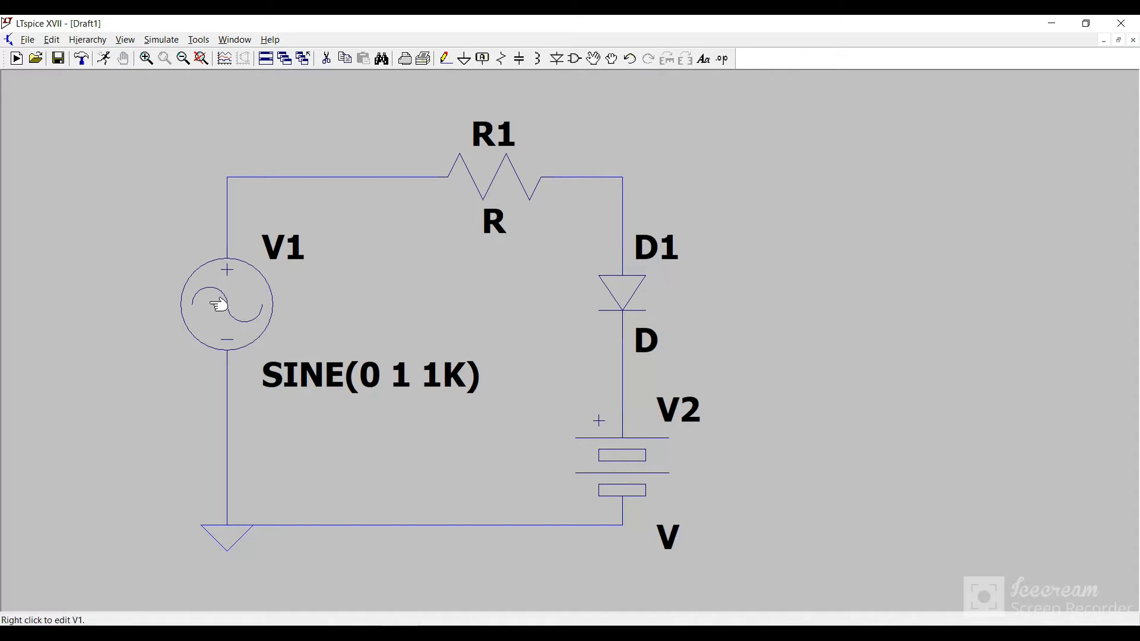
Step: Set the sine source V1 to a DC offset of 0 V, an amplitude of 10 V and a frequency of 500 Hz
{"action": "right_click", "coordinate": [242, 305]}
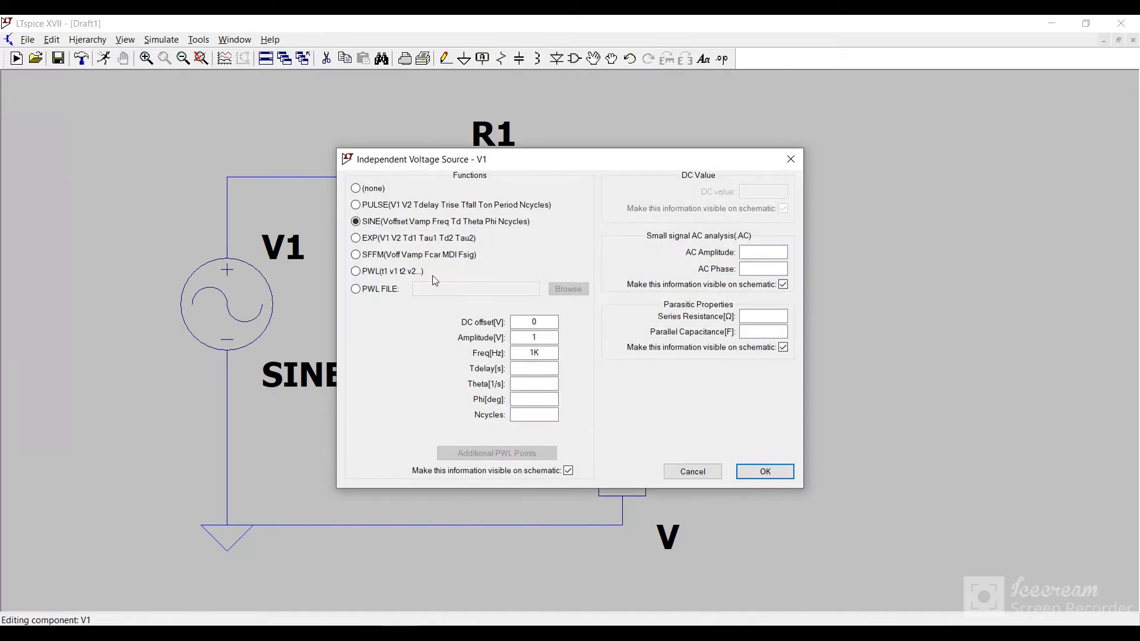
{"action": "left_click", "coordinate": [537, 323]}
{"action": "left_click", "coordinate": [547, 337]}
{"action": "left_click", "coordinate": [544, 351]}
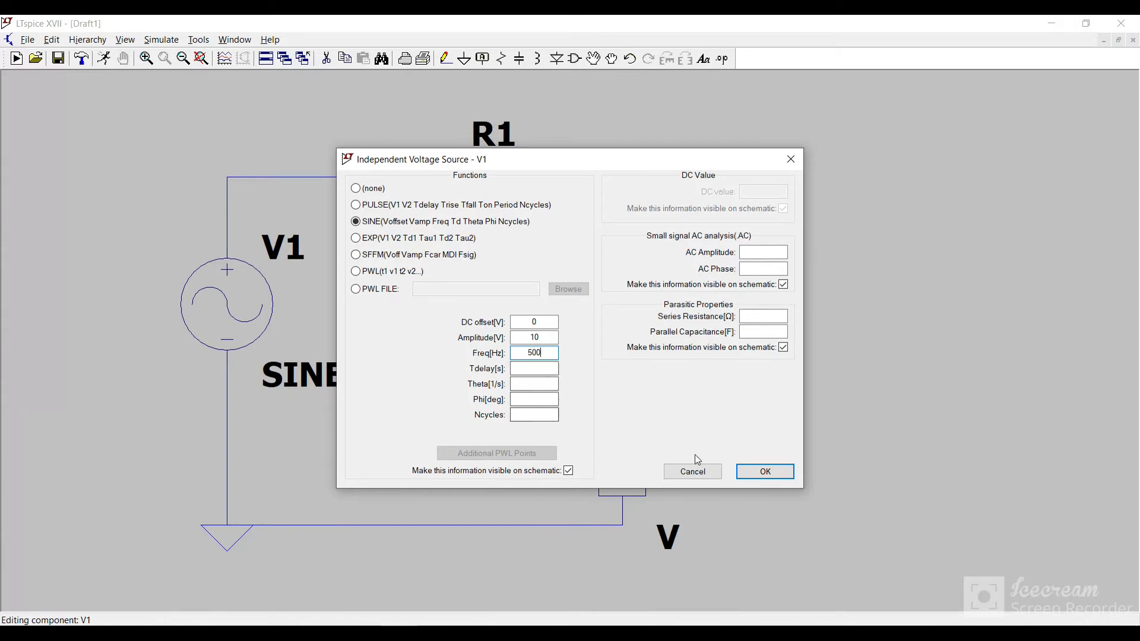
{"action": "left_click", "coordinate": [755, 473]}
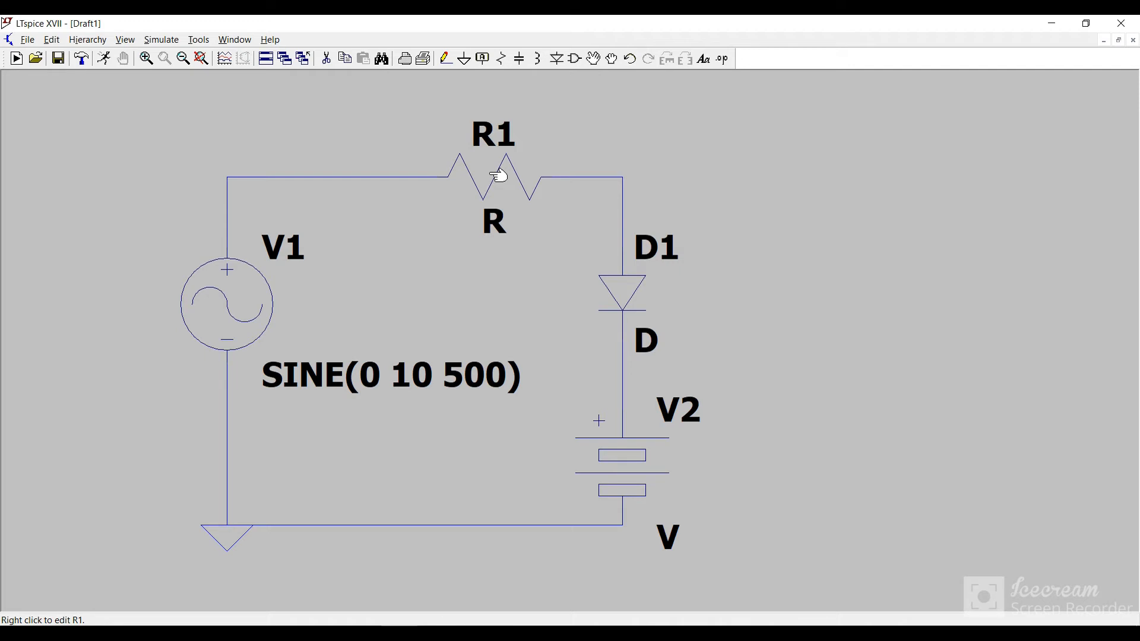
Step: Set the resistance of R1 to 100 ohms
{"action": "right_click", "coordinate": [497, 175]}
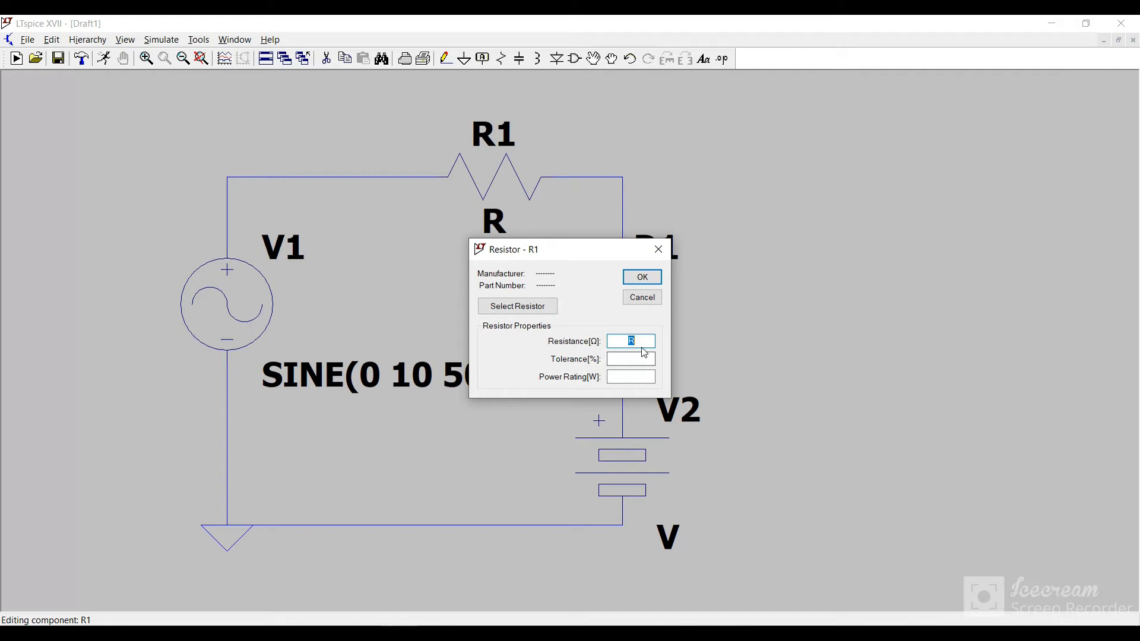
{"action": "type", "text": "100"}
{"action": "key", "text": "Return"}
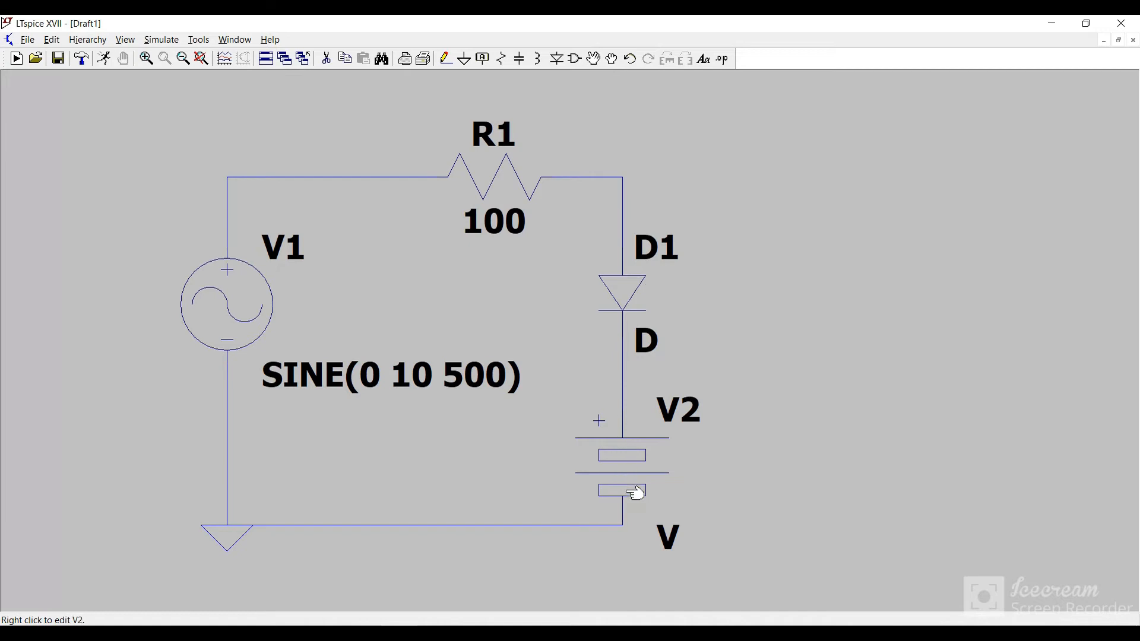
Step: Set the DC value of battery V2 to 1.3 V
{"action": "right_click", "coordinate": [625, 467]}
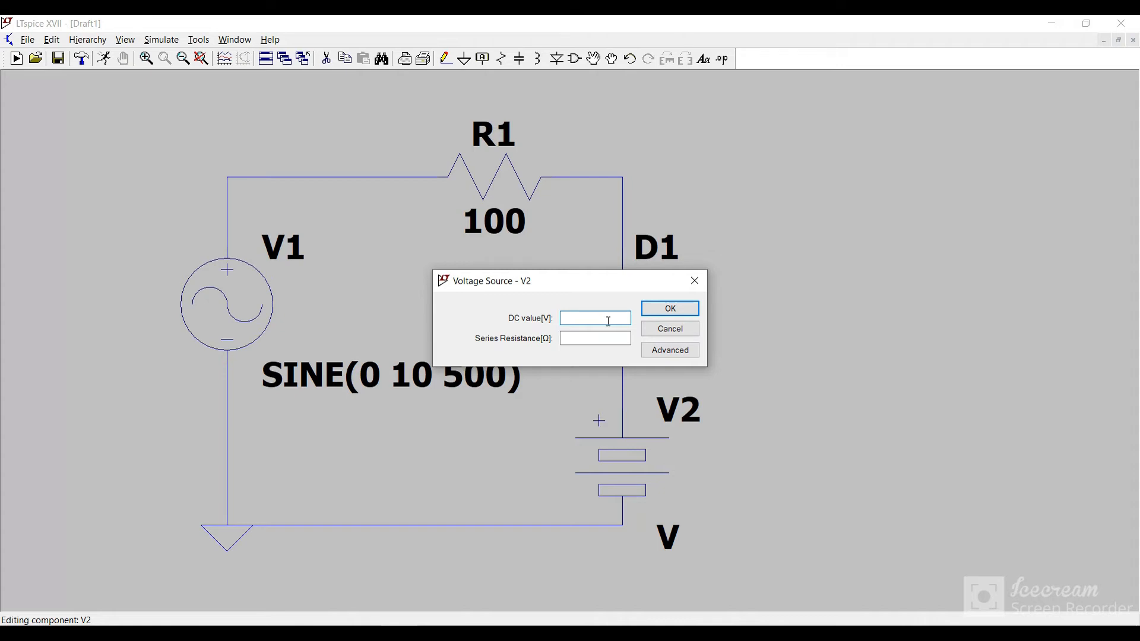
{"action": "left_click_drag", "start_coordinate": [602, 288], "coordinate": [468, 267]}
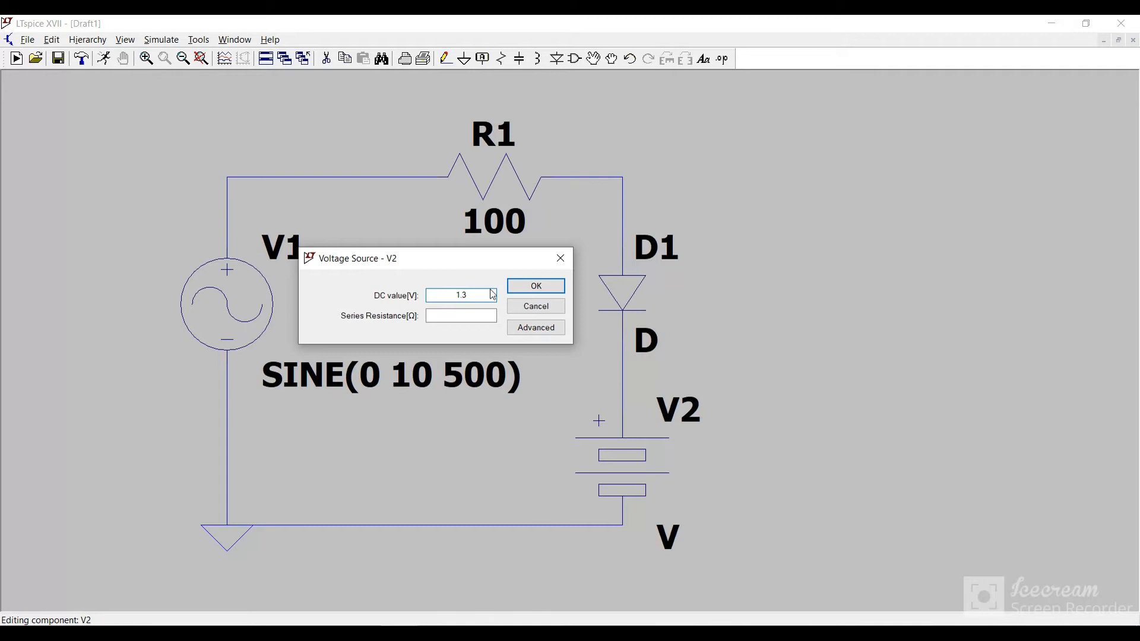
{"action": "left_click", "coordinate": [534, 286]}
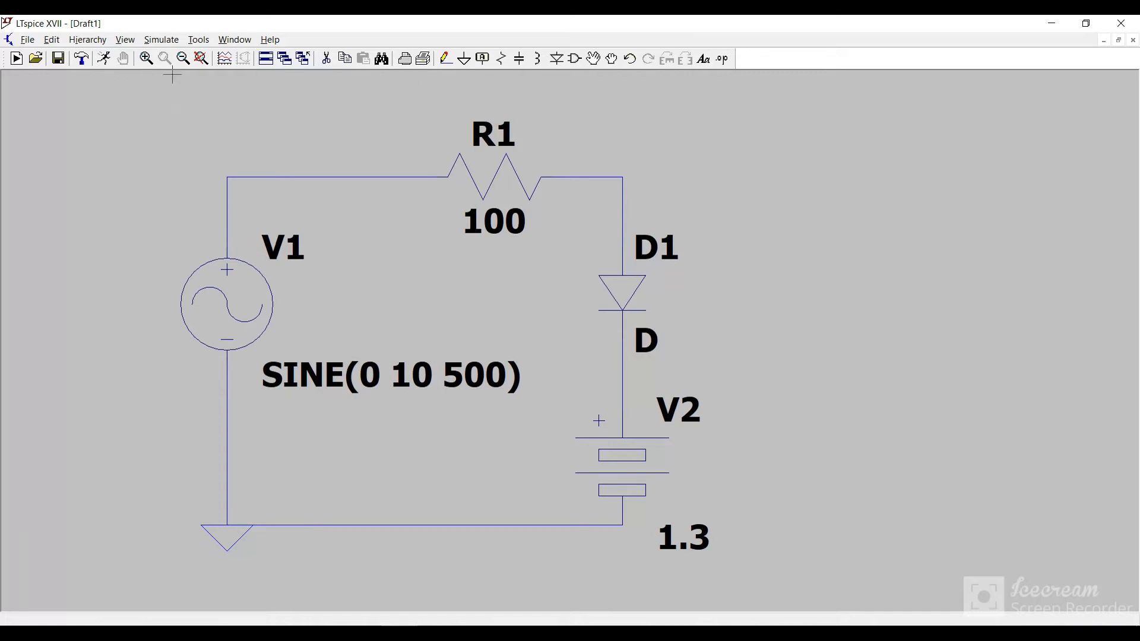
{"action": "left_click", "coordinate": [160, 40]}
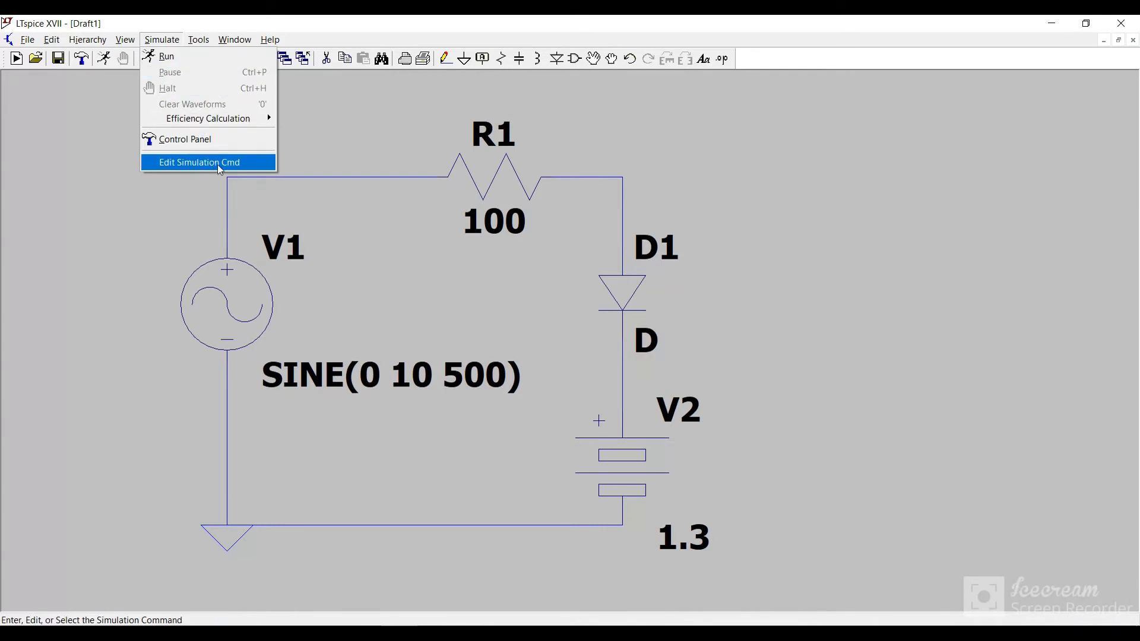
{"action": "left_click", "coordinate": [229, 148]}
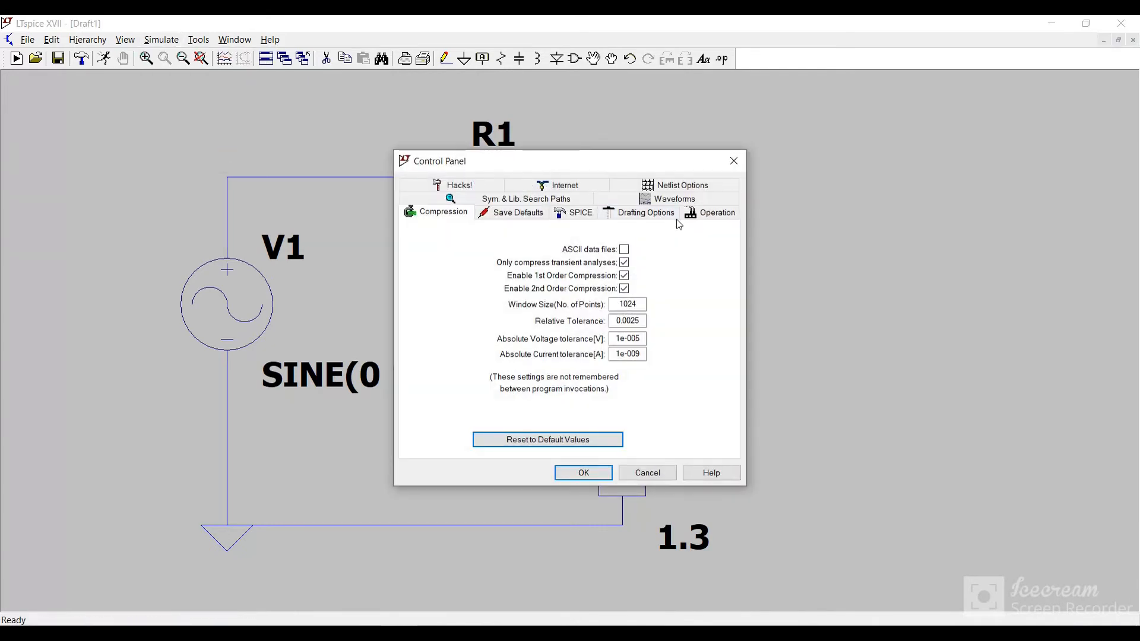
{"action": "left_click", "coordinate": [734, 161]}
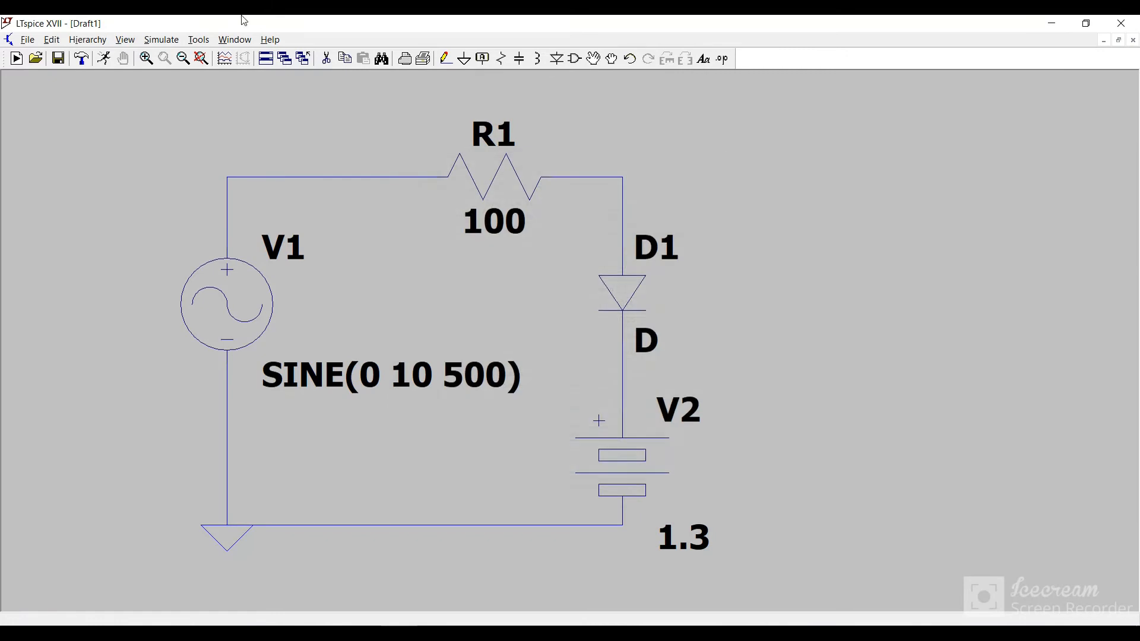
Step: Define a transient analysis with a stop time of 10m and place its directive just below the ground symbol
{"action": "left_click", "coordinate": [162, 40]}
{"action": "left_click", "coordinate": [227, 160]}
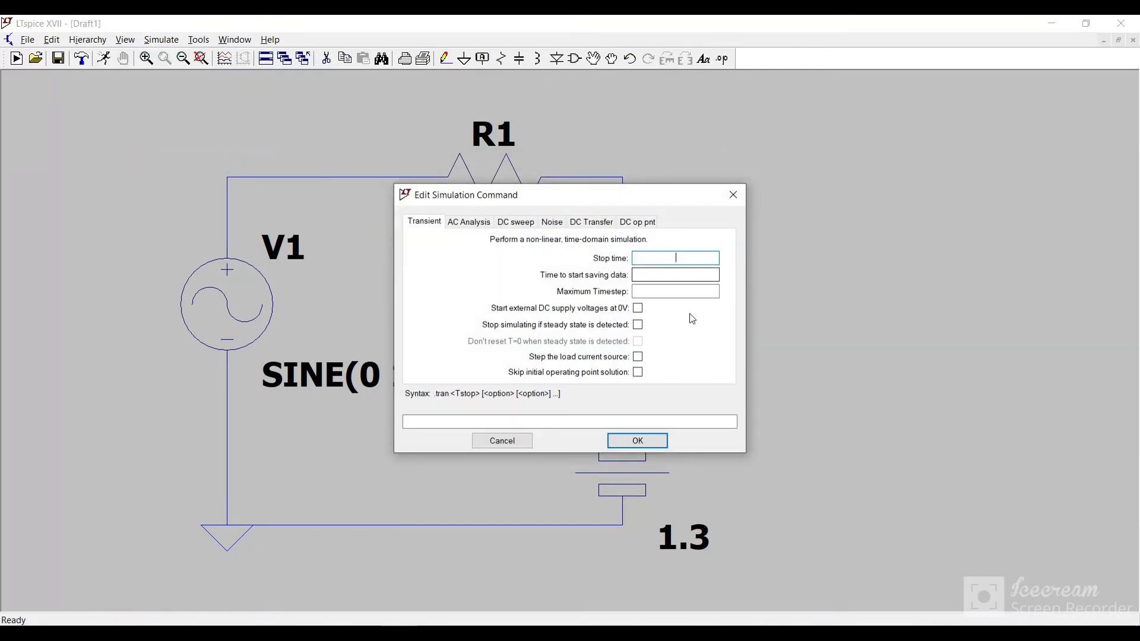
{"action": "type", "text": "10m"}
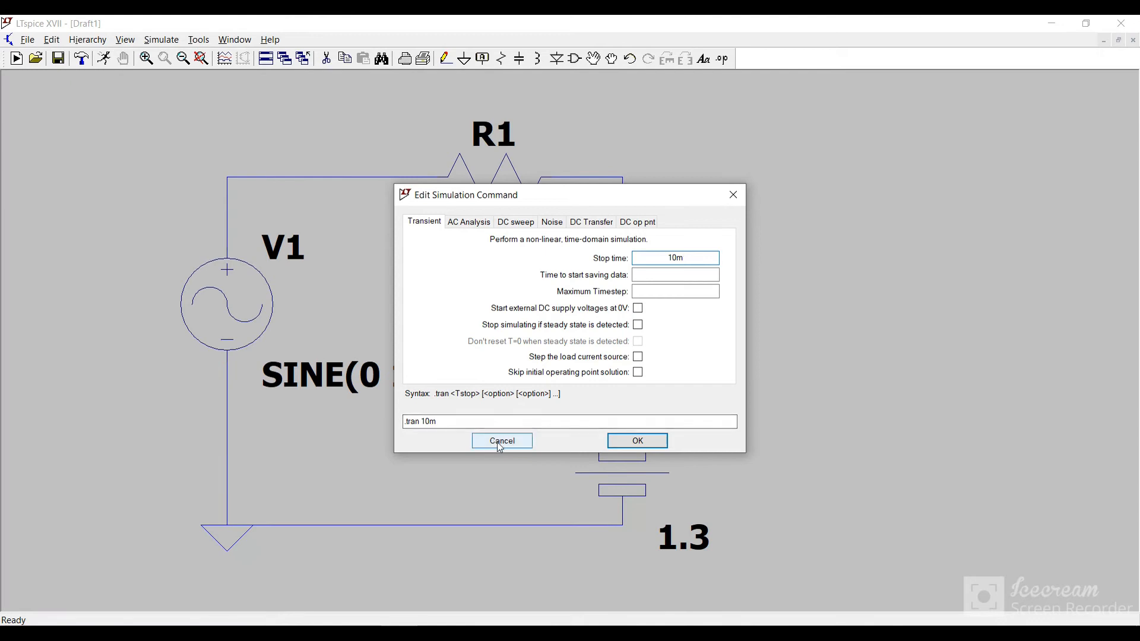
{"action": "left_click", "coordinate": [639, 441]}
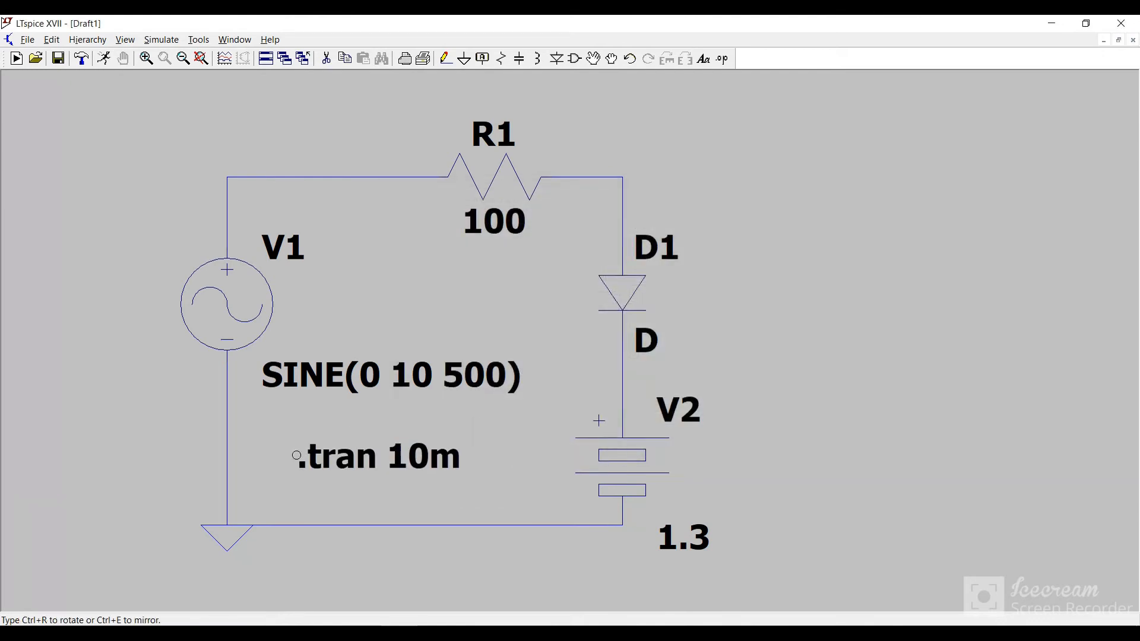
{"action": "left_click", "coordinate": [203, 586]}
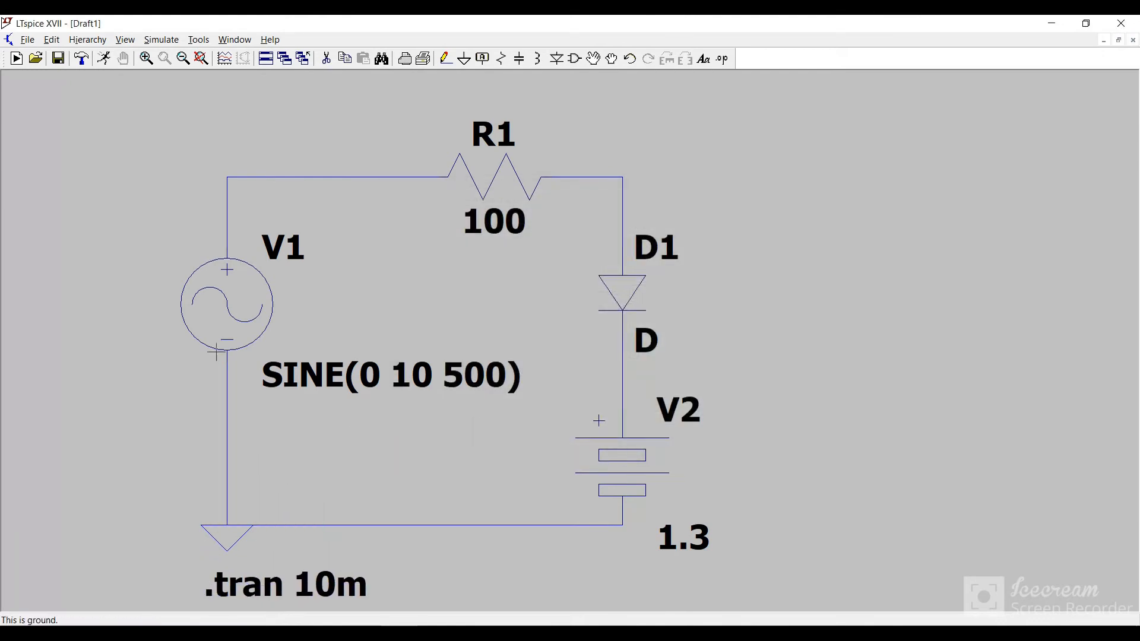
Step: Run the simulation and plot the voltages at the source's positive node and at the node between R1 and D1
{"action": "left_click", "coordinate": [162, 40]}
{"action": "left_click", "coordinate": [163, 56]}
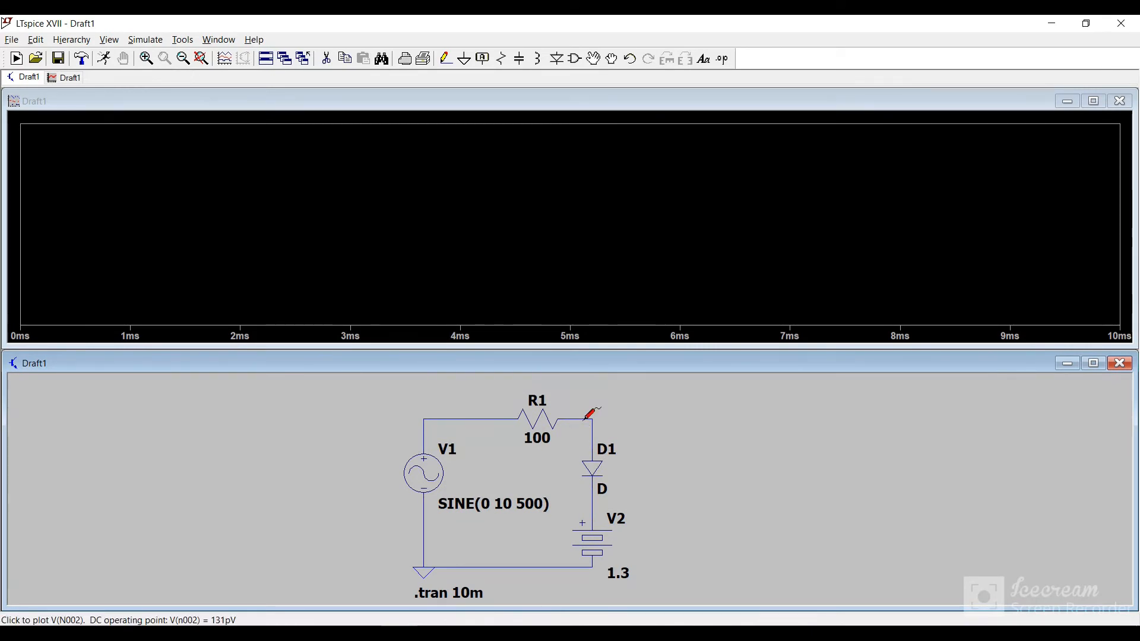
{"action": "left_click", "coordinate": [442, 418]}
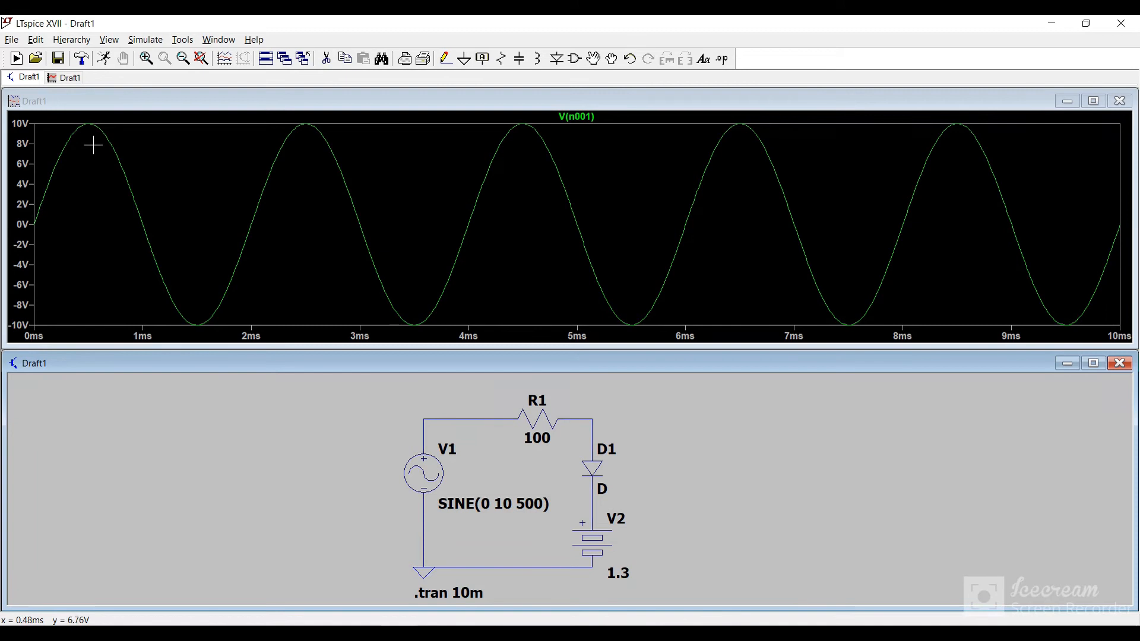
{"action": "left_click", "coordinate": [595, 417]}
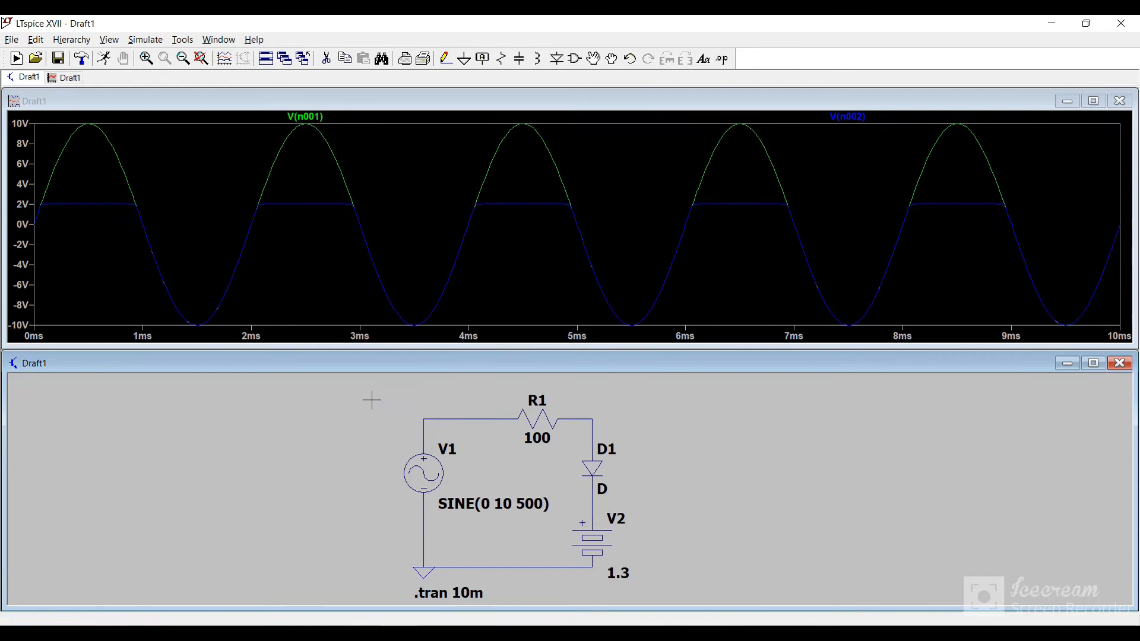
Step: Maximize the schematic and place a second diode to the right of D1, rotated so that it points upward
{"action": "double_click", "coordinate": [548, 366]}
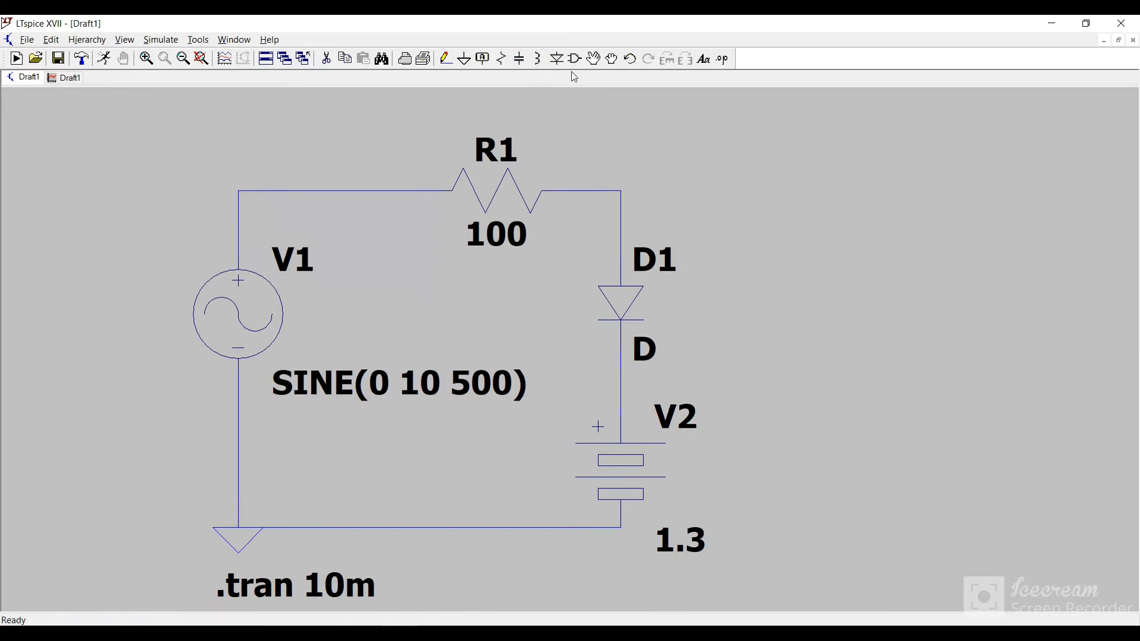
{"action": "left_click", "coordinate": [557, 58]}
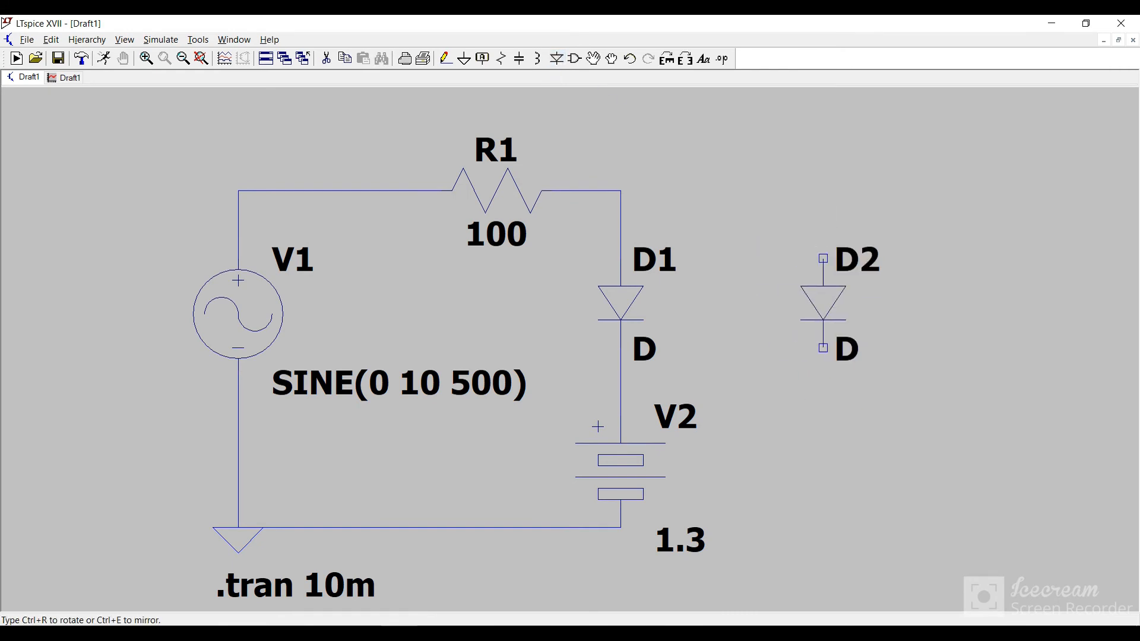
{"action": "key", "text": "ctrl+r"}
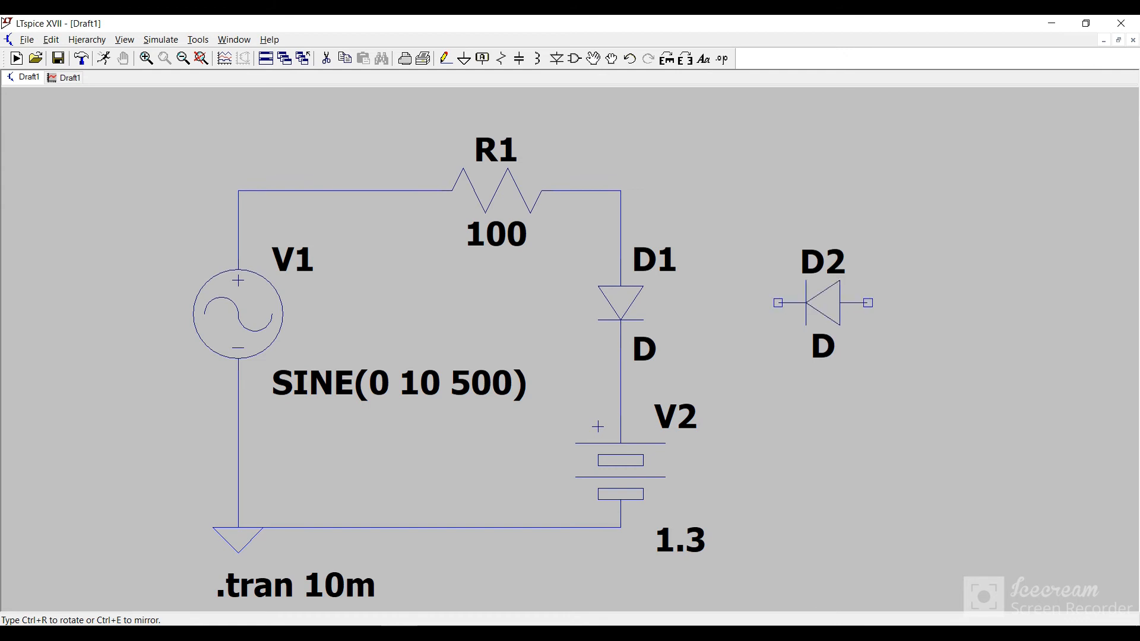
{"action": "key", "text": "ctrl+r"}
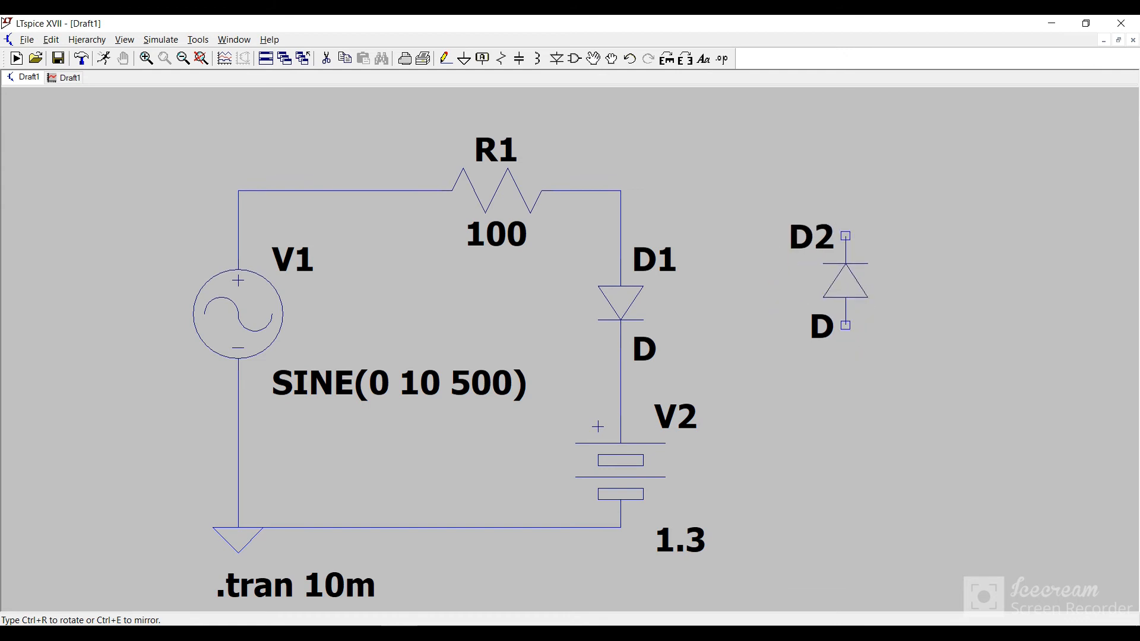
{"action": "left_click", "coordinate": [868, 280]}
{"action": "key", "text": "Escape"}
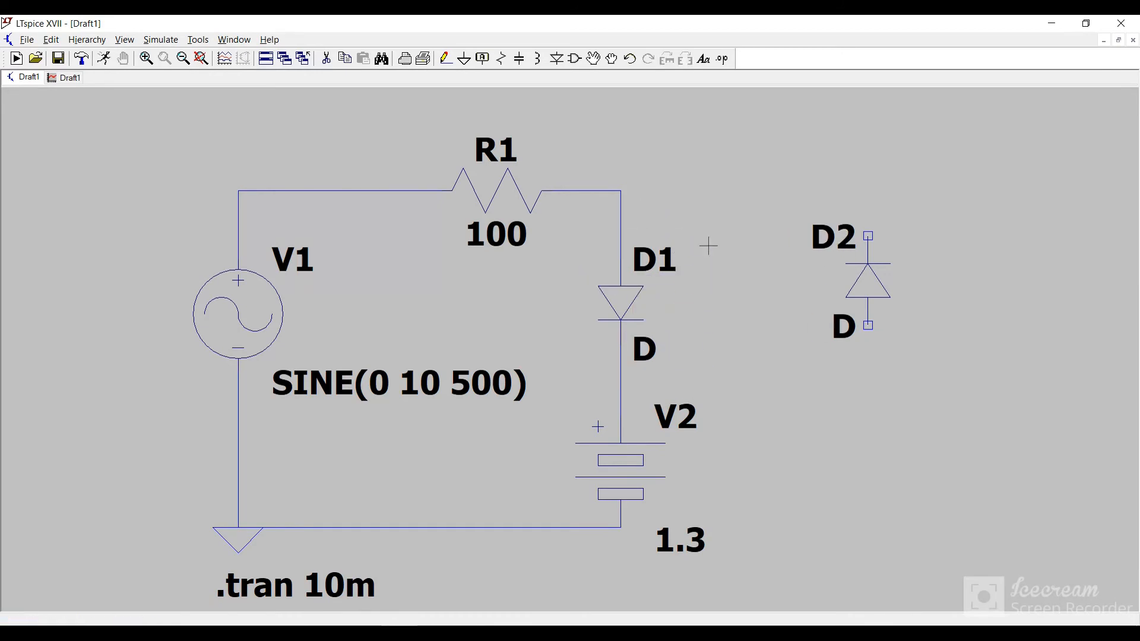
Step: Place a second battery directly below diode D2, with its positive terminal facing up
{"action": "left_click", "coordinate": [575, 58]}
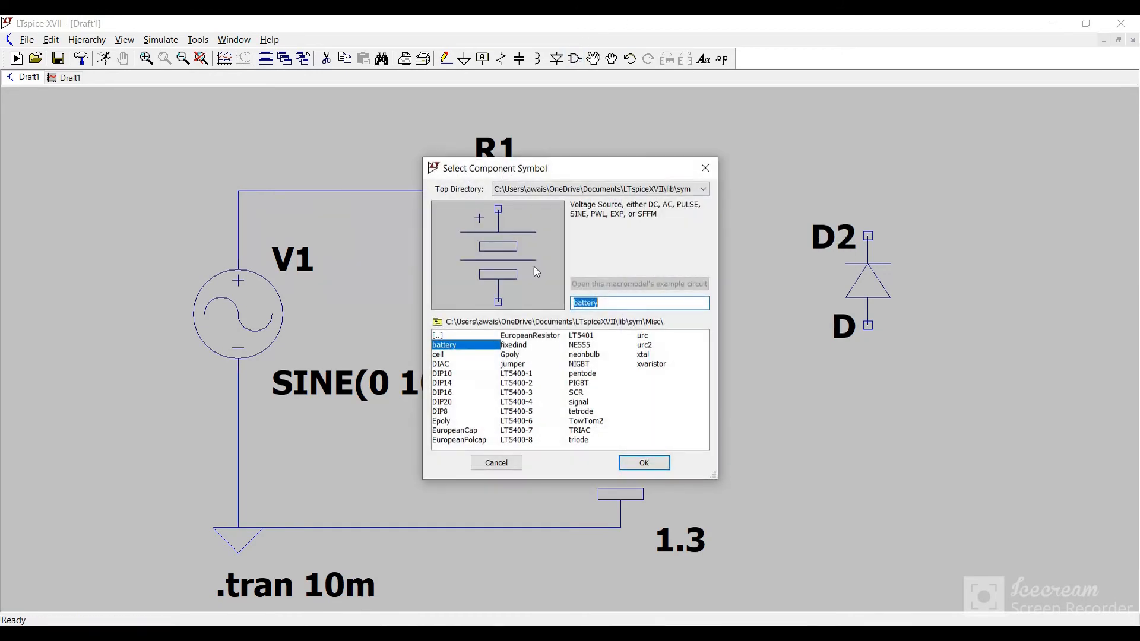
{"action": "double_click", "coordinate": [466, 345]}
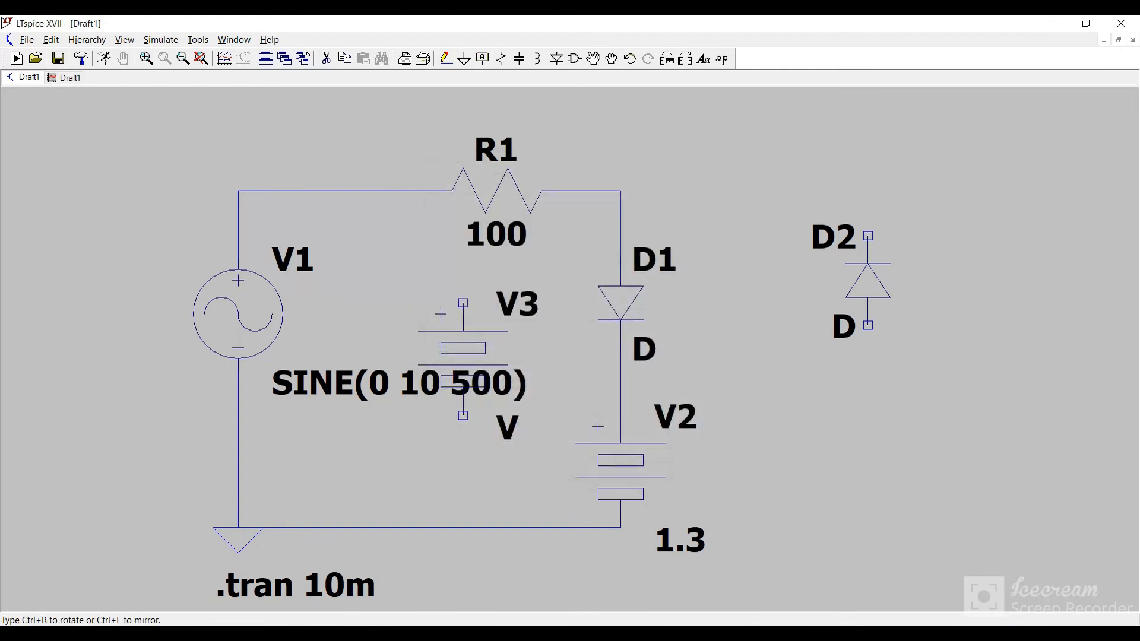
{"action": "left_click", "coordinate": [869, 449]}
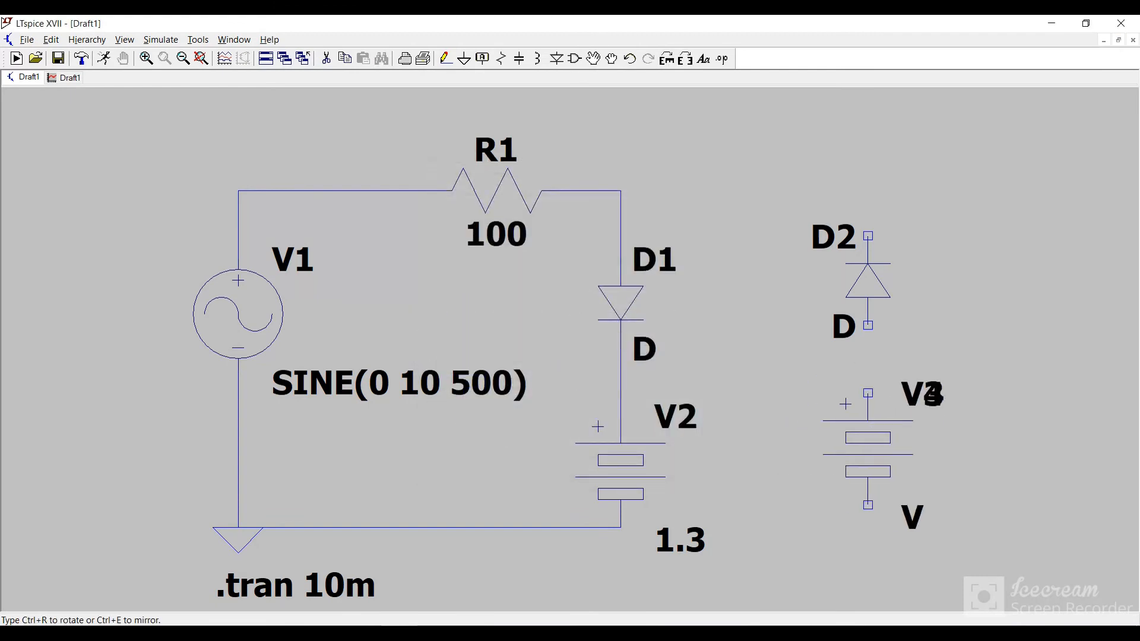
{"action": "key", "text": "Escape"}
Step: Wire the junction of R1 and D1 to the cathode of diode D2
{"action": "left_click_drag", "start_coordinate": [437, 64], "coordinate": [444, 60]}
{"action": "left_click", "coordinate": [452, 61]}
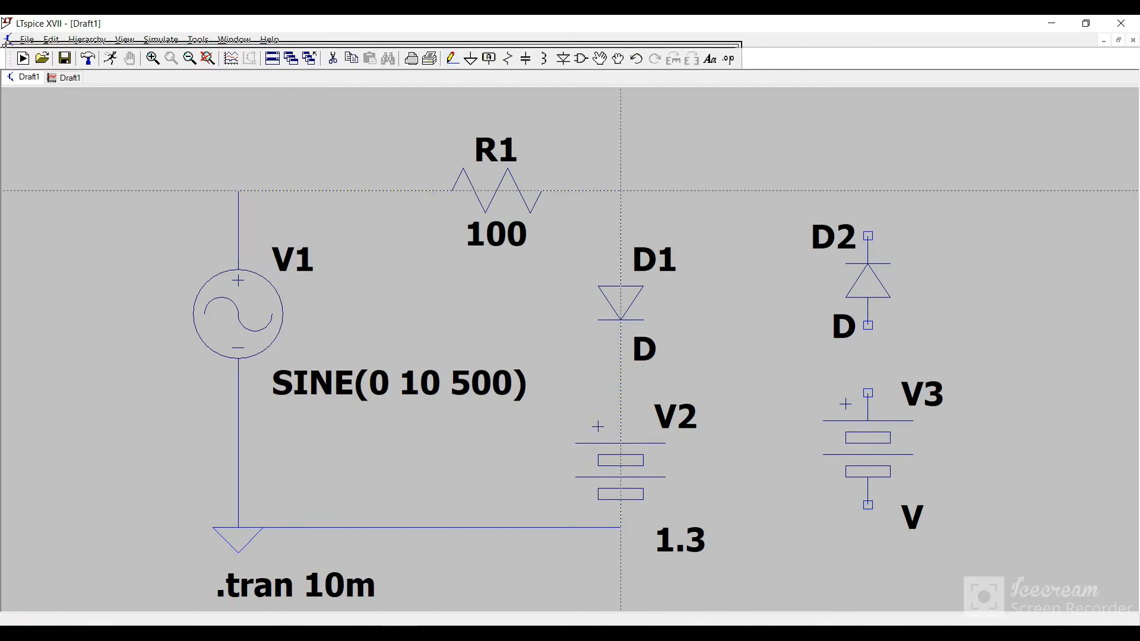
{"action": "left_click", "coordinate": [621, 191]}
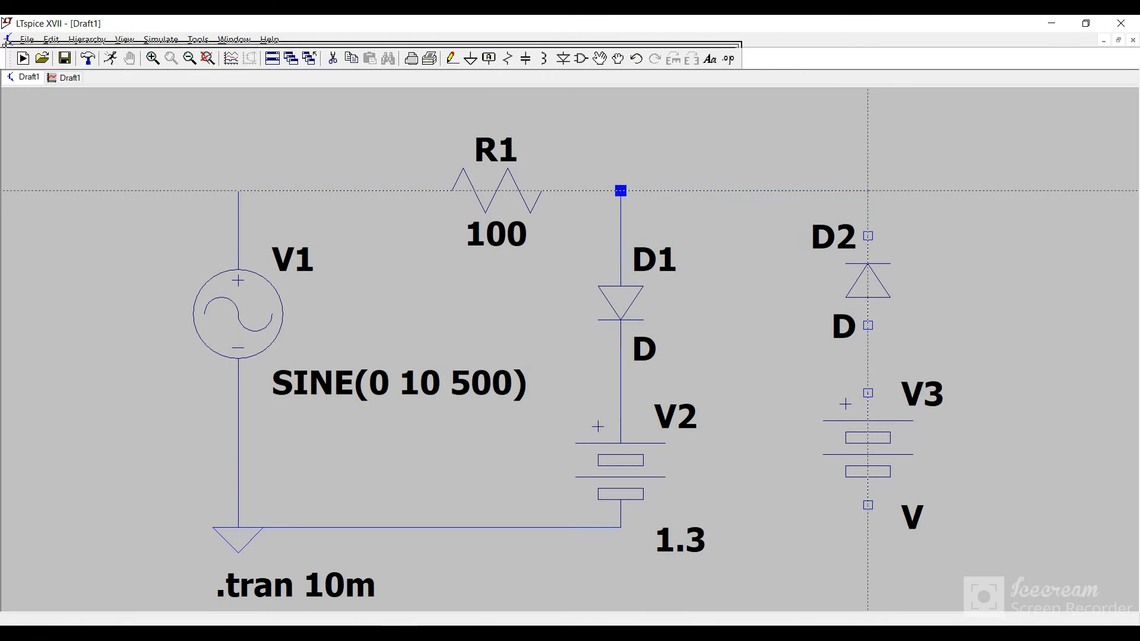
{"action": "left_click", "coordinate": [868, 236]}
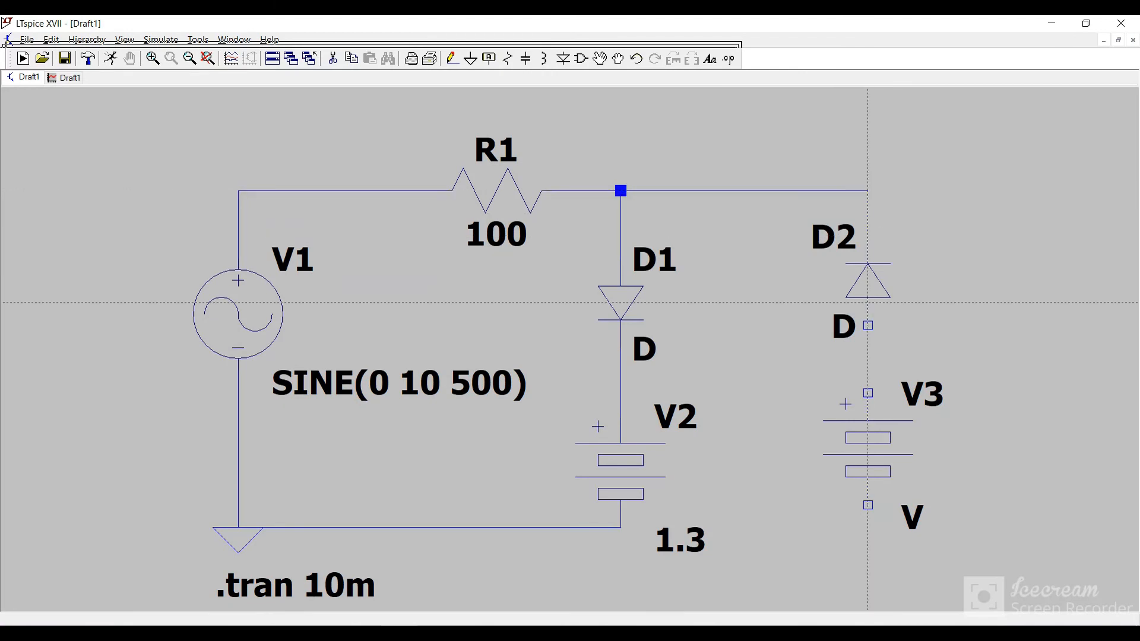
Step: Wire D2's anode to V3's positive terminal, and V3's negative terminal to the ground line below V2
{"action": "left_click", "coordinate": [868, 326]}
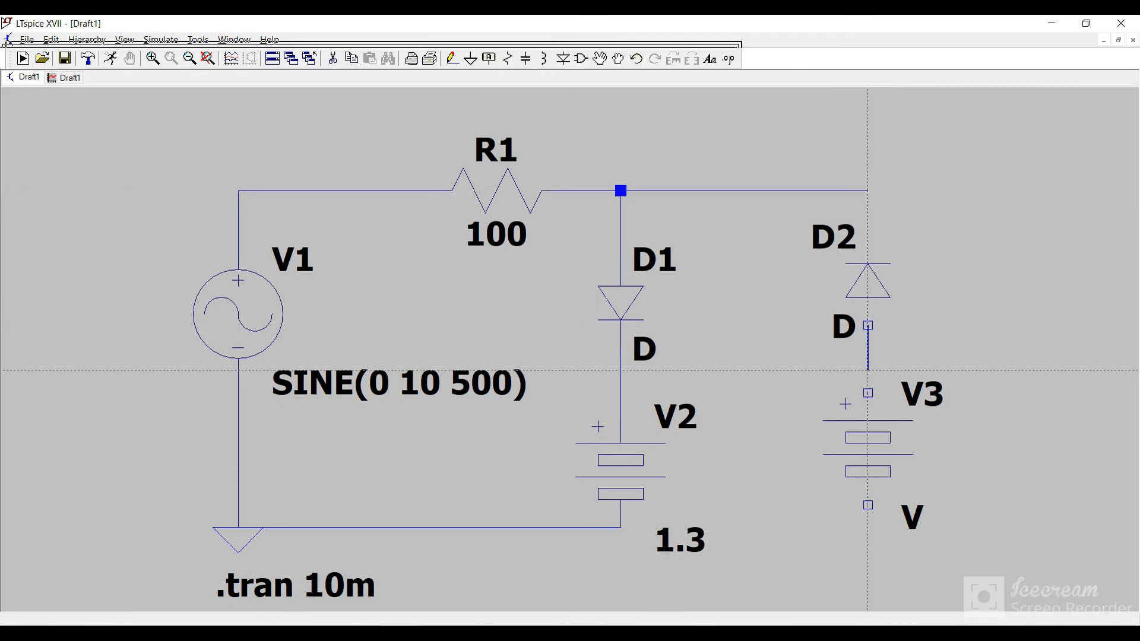
{"action": "left_click", "coordinate": [868, 392]}
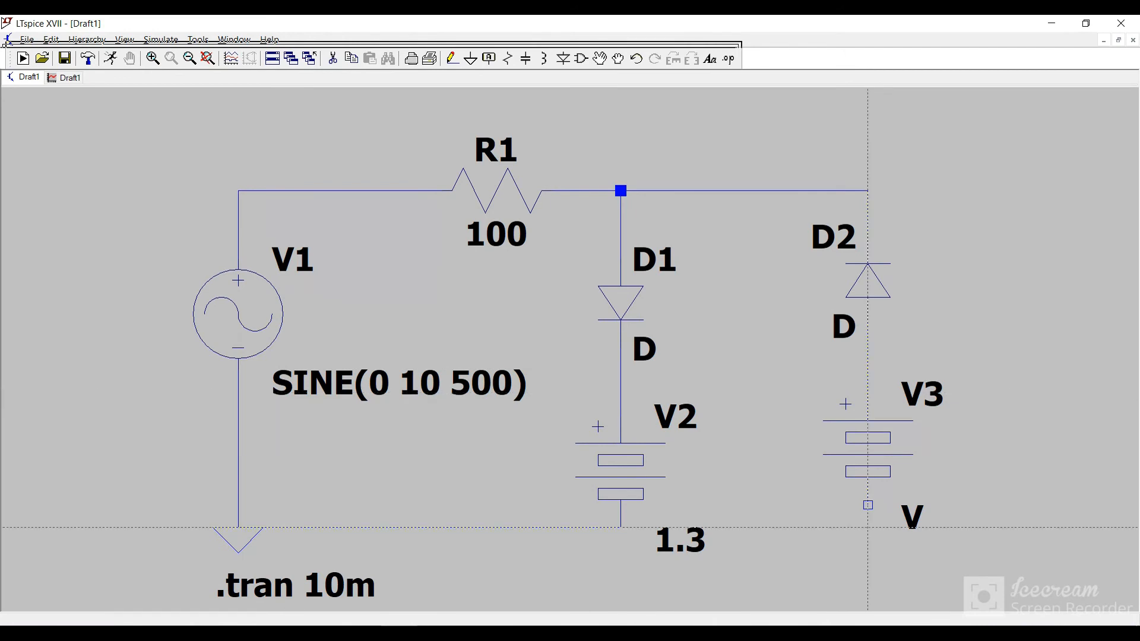
{"action": "left_click", "coordinate": [868, 505]}
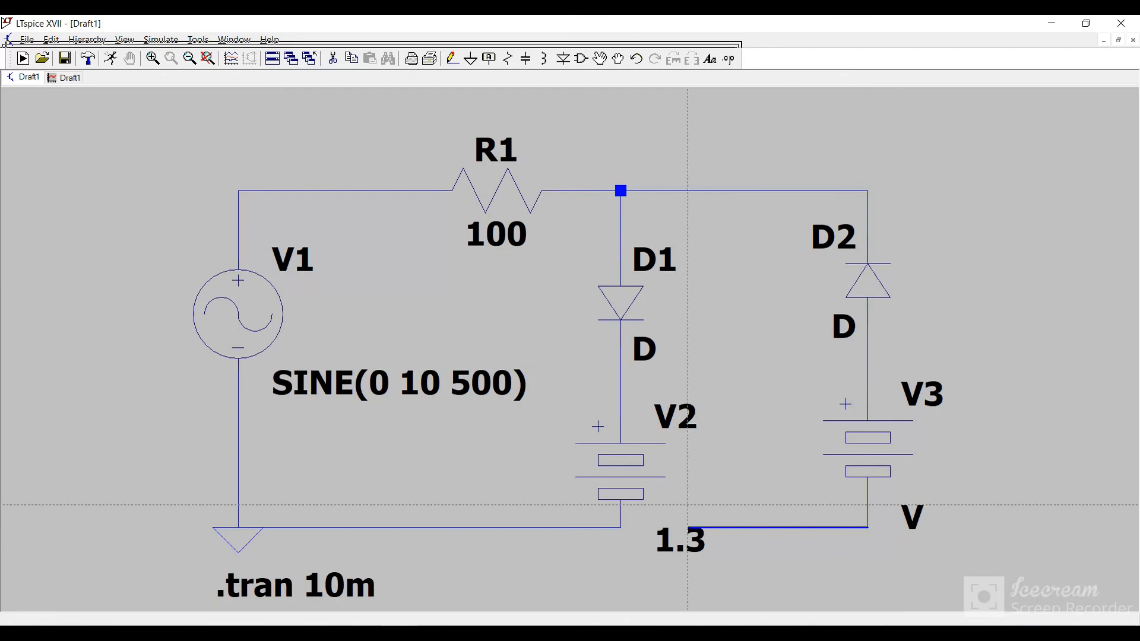
{"action": "left_click", "coordinate": [620, 528]}
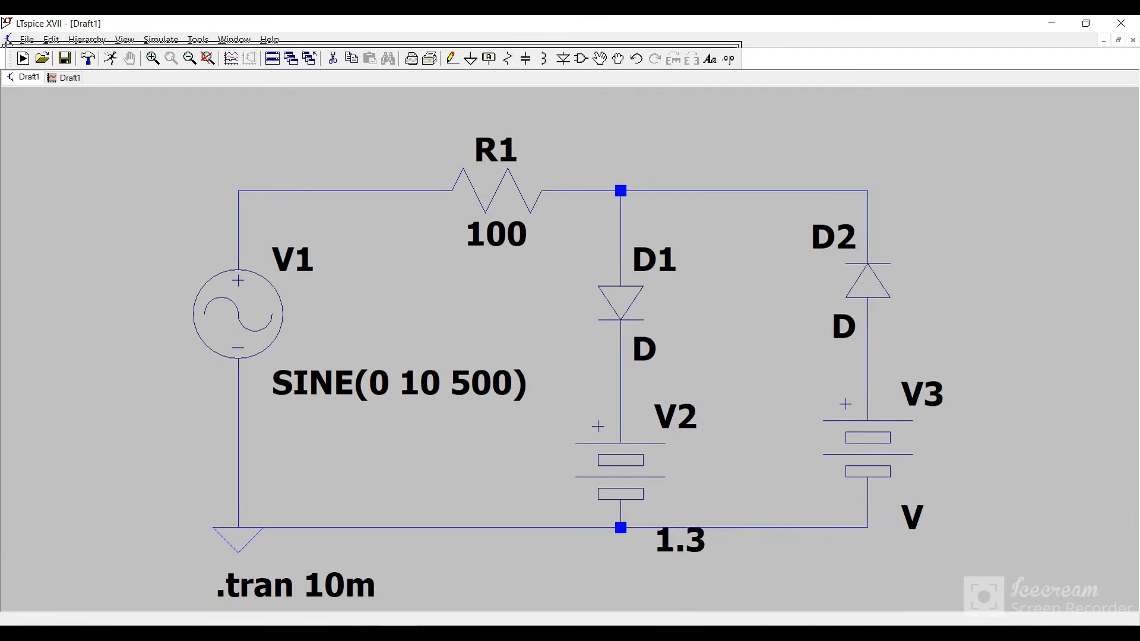
{"action": "key", "text": "Escape"}
Step: Set the DC value of battery V3 to 4.95 V
{"action": "right_click", "coordinate": [871, 436]}
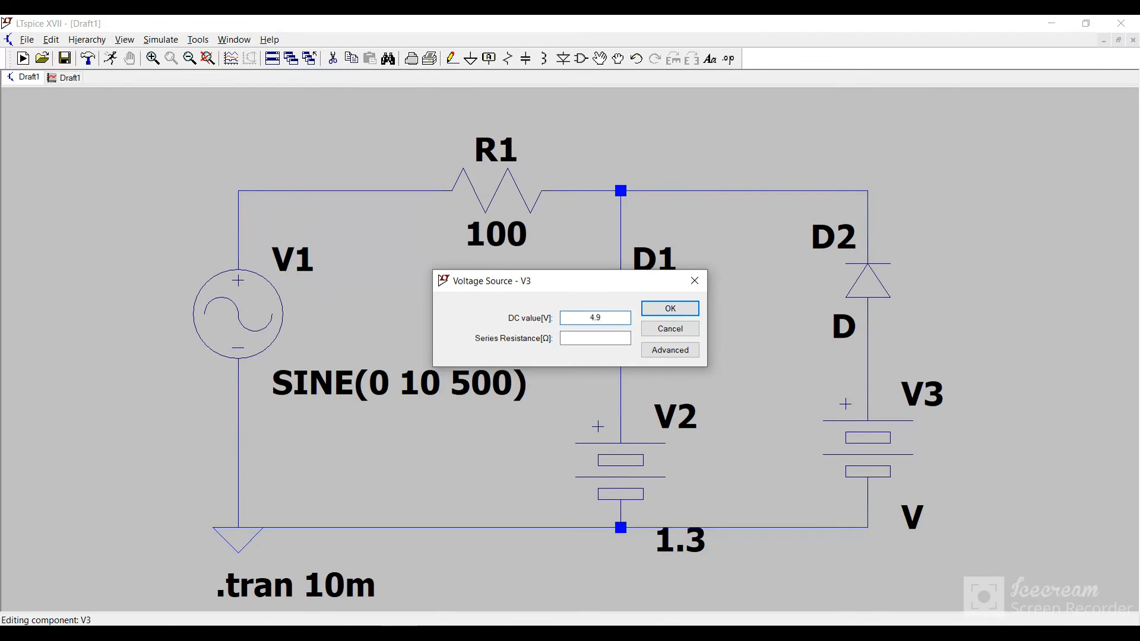
{"action": "key", "text": "Return"}
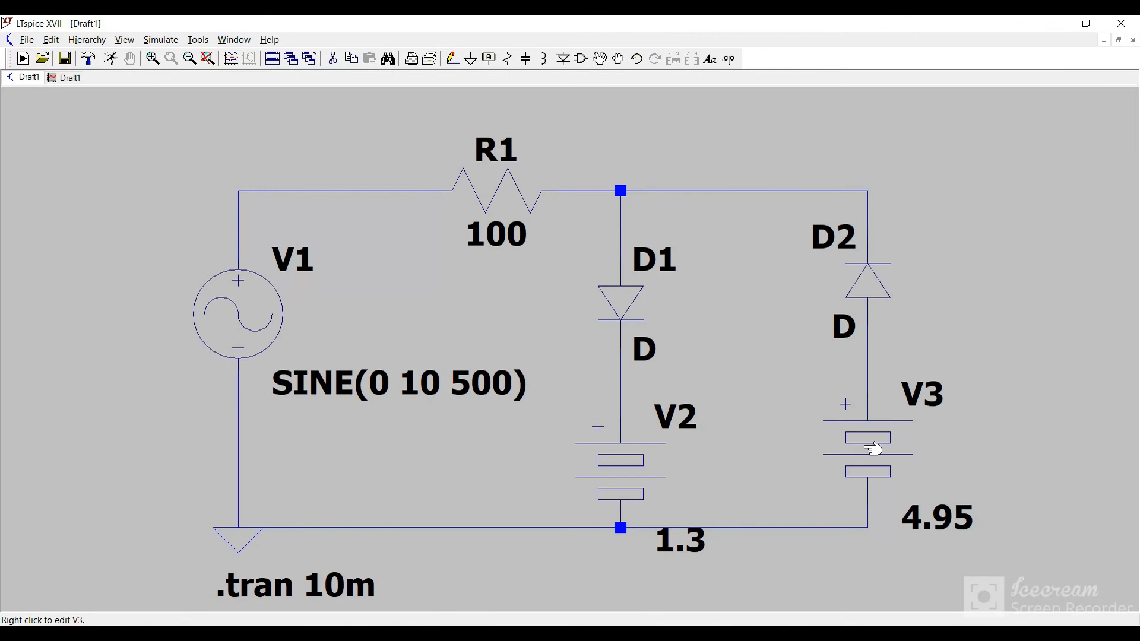
Step: Replace battery V3 with one rotated 180 degrees, positive terminal facing down, in the same gap between D2 and the ground line
{"action": "key", "text": "Delete"}
{"action": "left_click", "coordinate": [867, 447]}
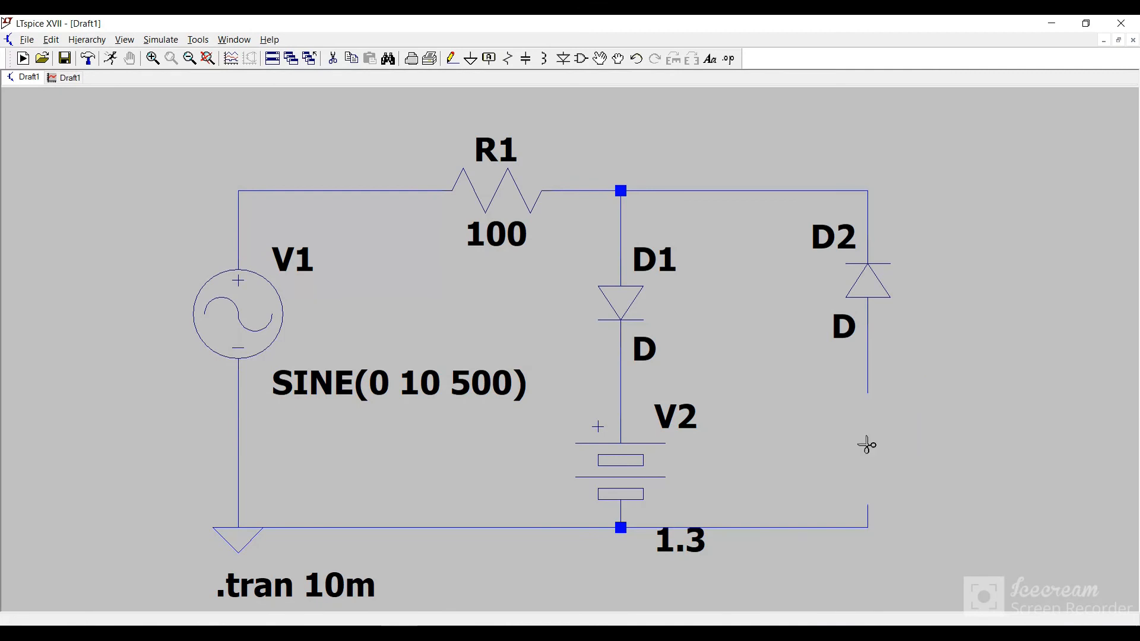
{"action": "left_click", "coordinate": [580, 60]}
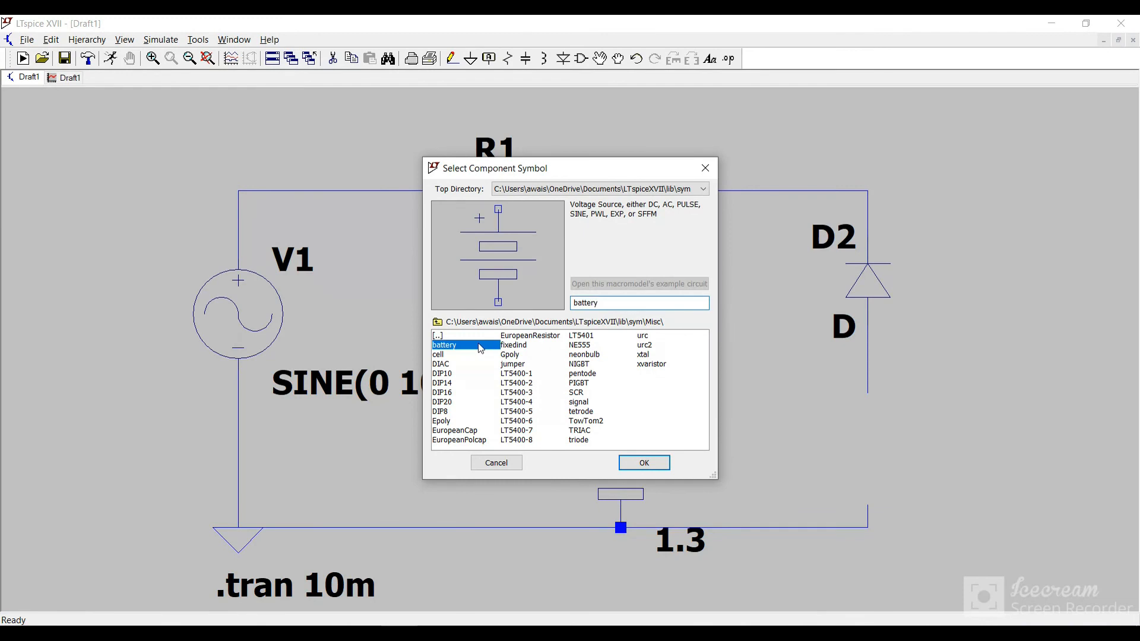
{"action": "double_click", "coordinate": [487, 347]}
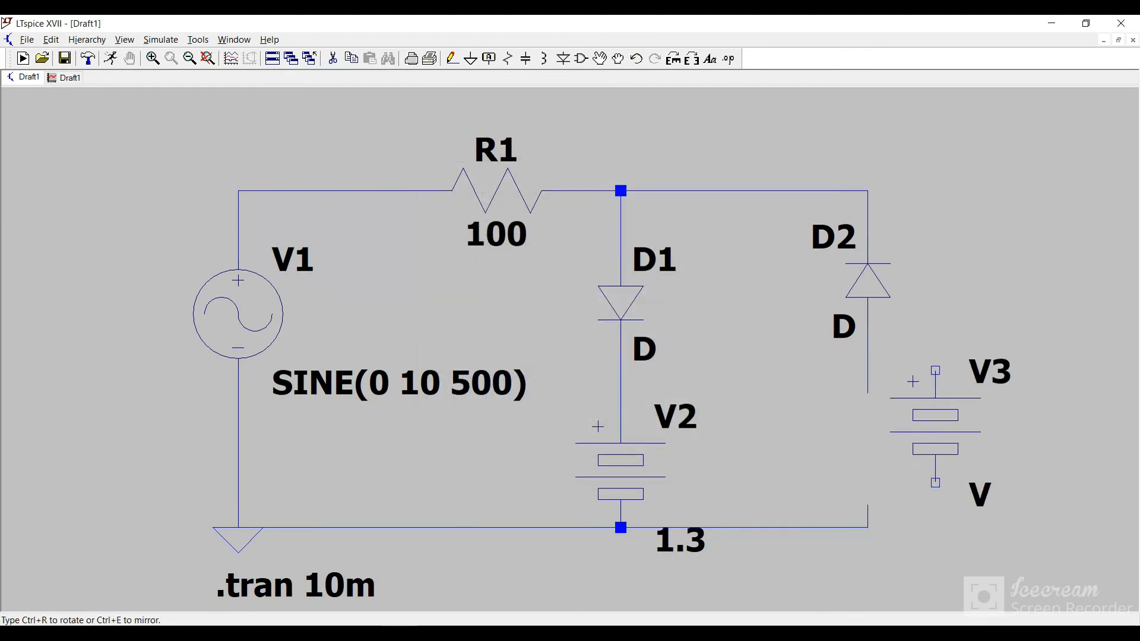
{"action": "key", "text": "ctrl+r"}
{"action": "key", "text": "ctrl+r"}
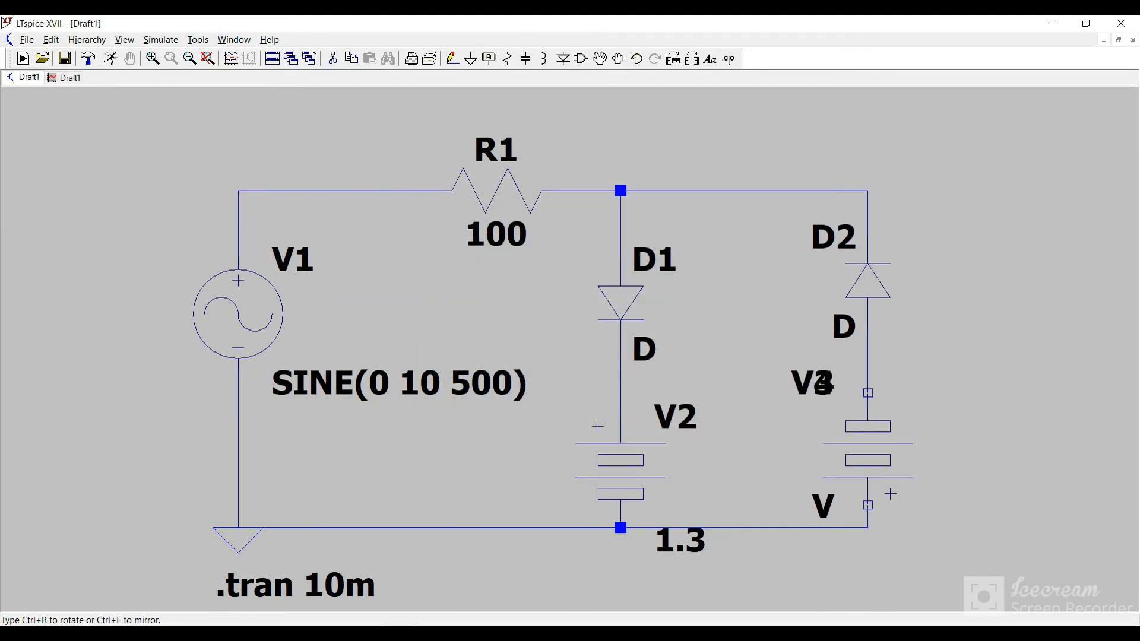
{"action": "key", "text": "Escape"}
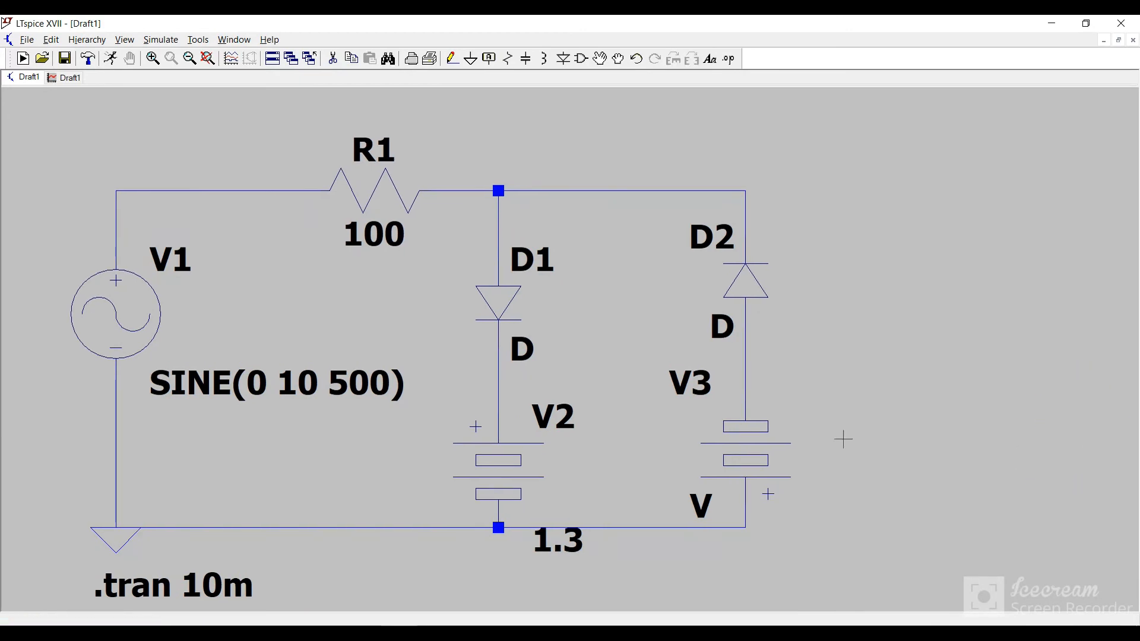
Step: Set the DC value of the reversed battery V3 to 4.95 V and run the transient simulation
{"action": "right_click", "coordinate": [752, 444]}
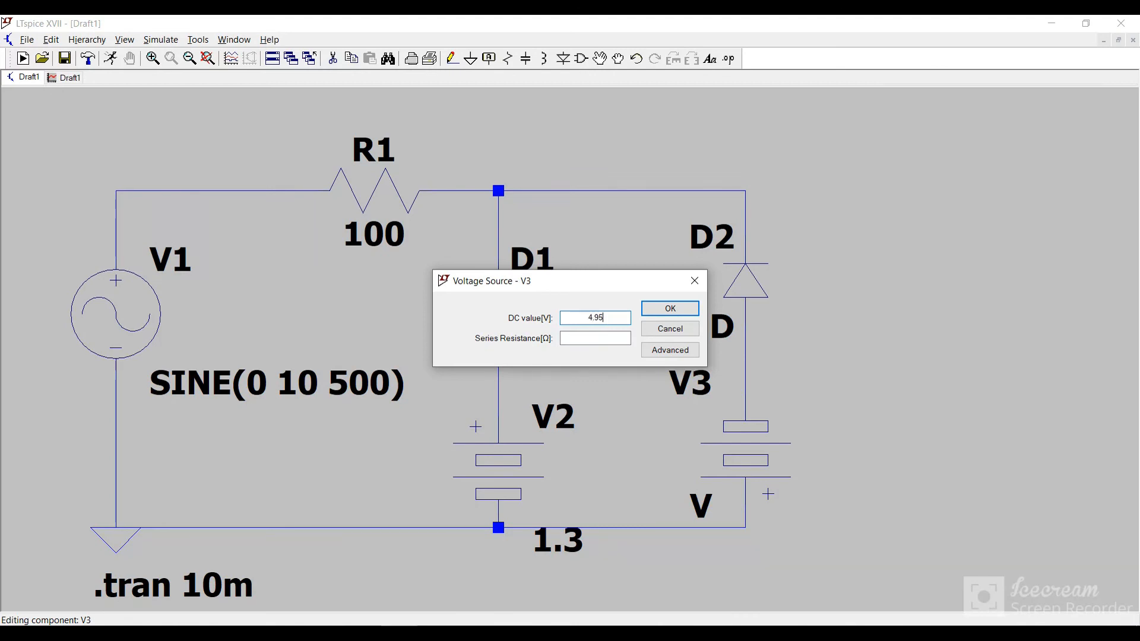
{"action": "left_click", "coordinate": [670, 308]}
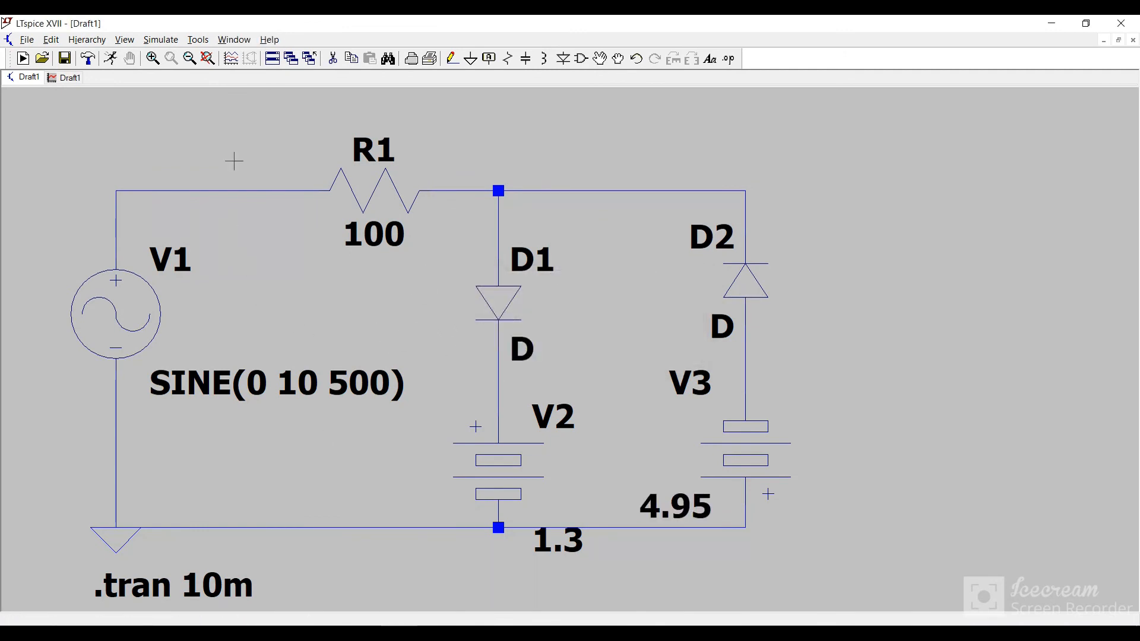
{"action": "left_click", "coordinate": [157, 40]}
{"action": "left_click", "coordinate": [188, 54]}
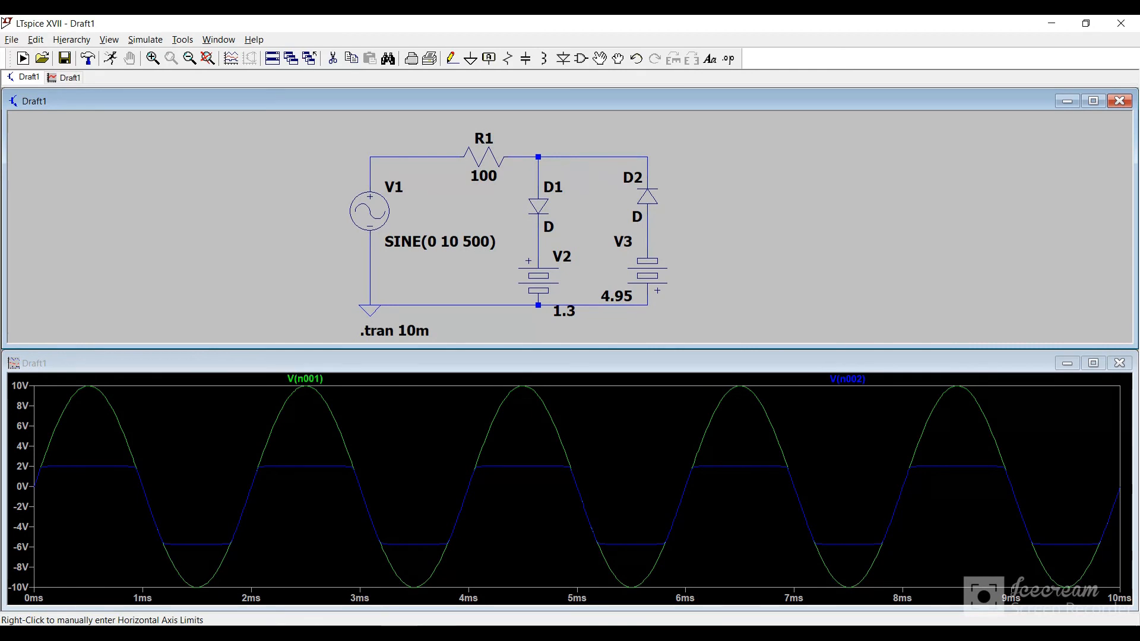
{"action": "left_click", "coordinate": [422, 633]}
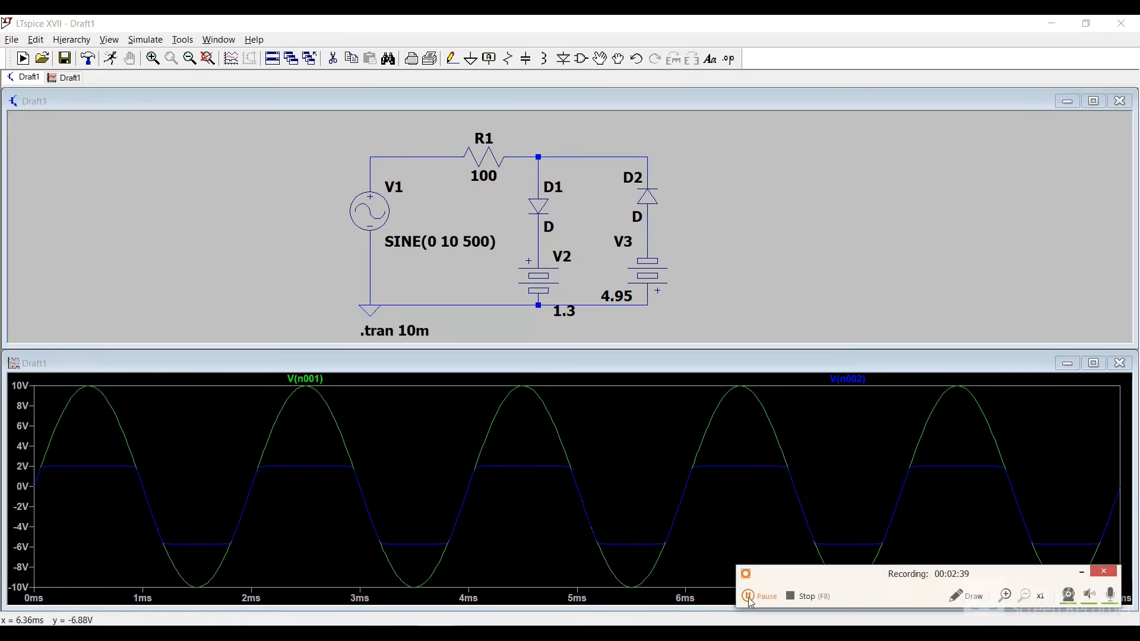